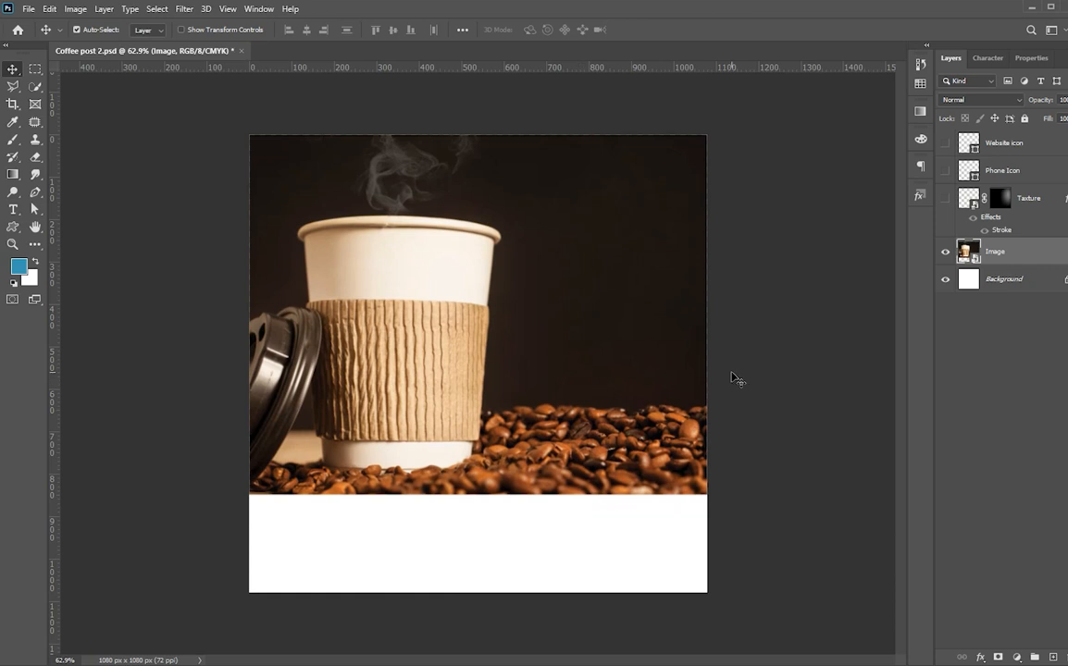
Select the shape tool group in the toolbar.
{"action": "left_click", "coordinate": [12, 227]}
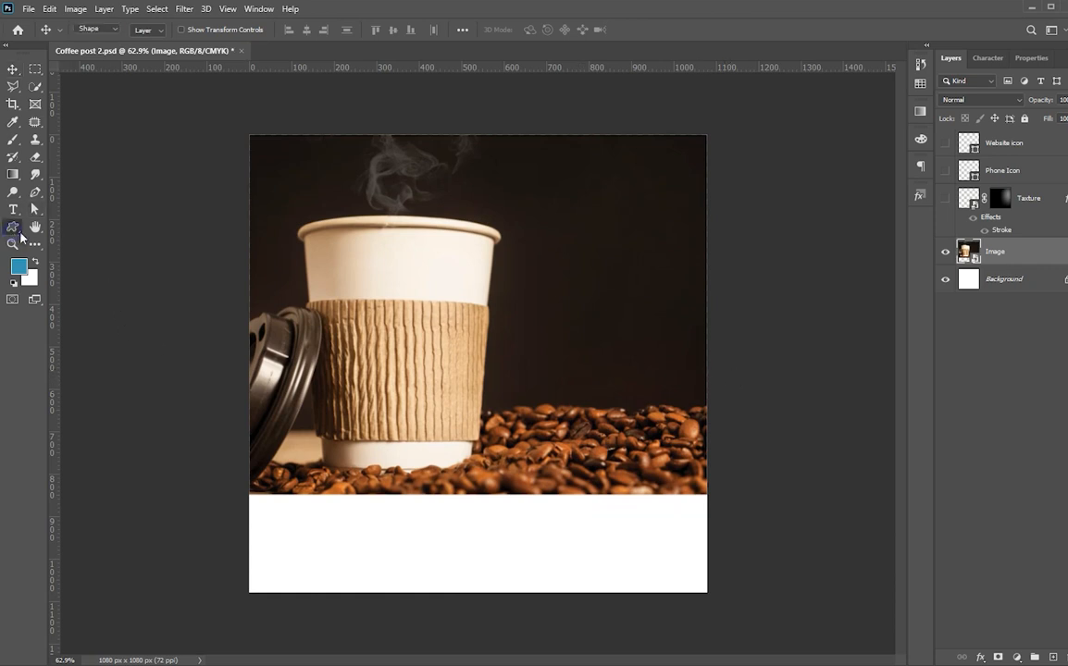
Draw a rectangle over the white bottom band, filled dark brown (#1c130e) sampled from the photo background.
{"action": "right_click", "coordinate": [13, 227]}
{"action": "left_click", "coordinate": [74, 226]}
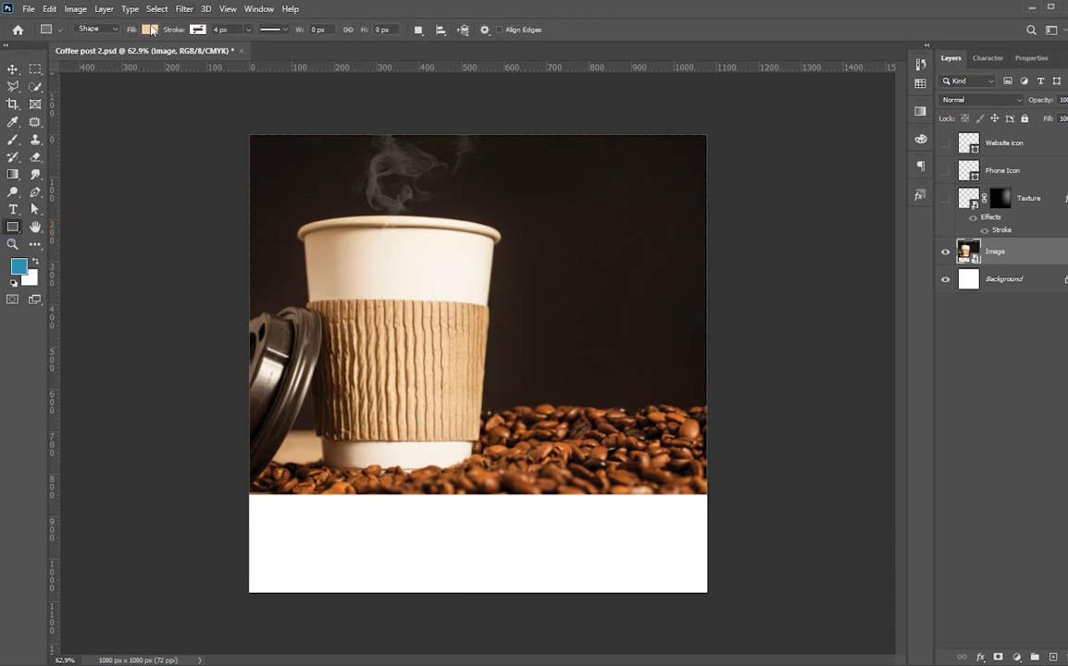
{"action": "left_click", "coordinate": [150, 30]}
{"action": "left_click", "coordinate": [234, 57]}
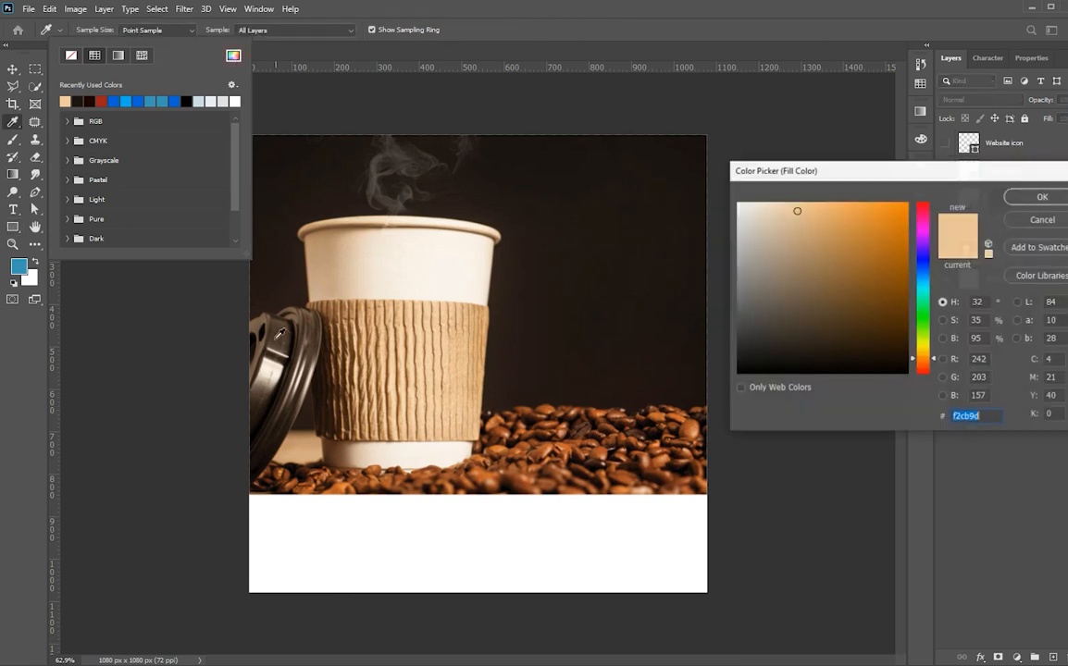
{"action": "left_click", "coordinate": [670, 299]}
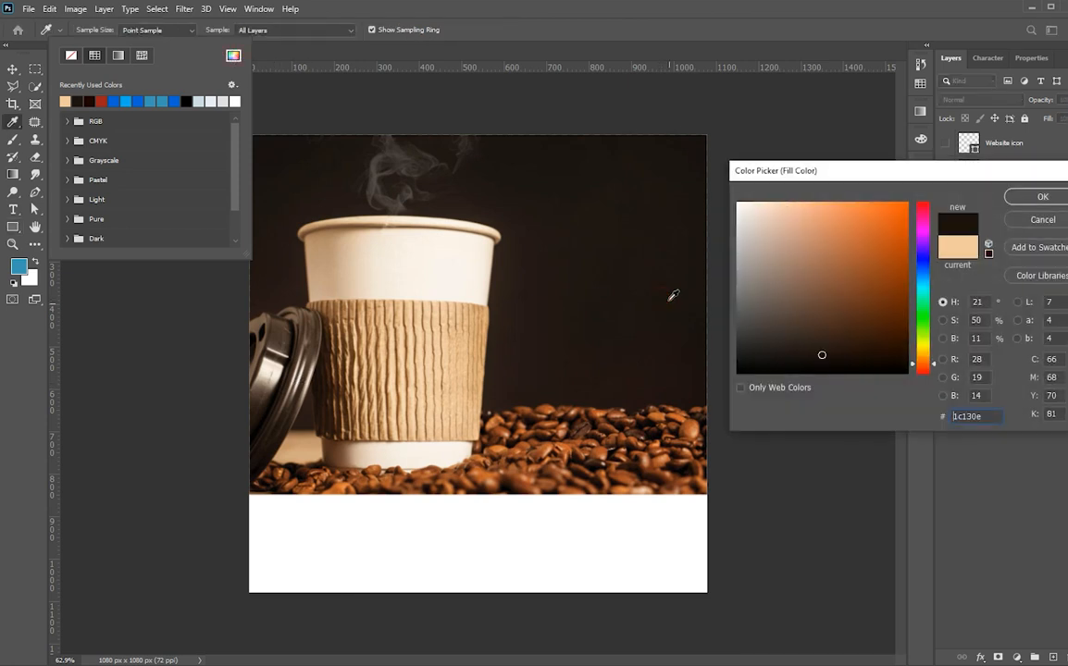
{"action": "left_click", "coordinate": [1044, 197]}
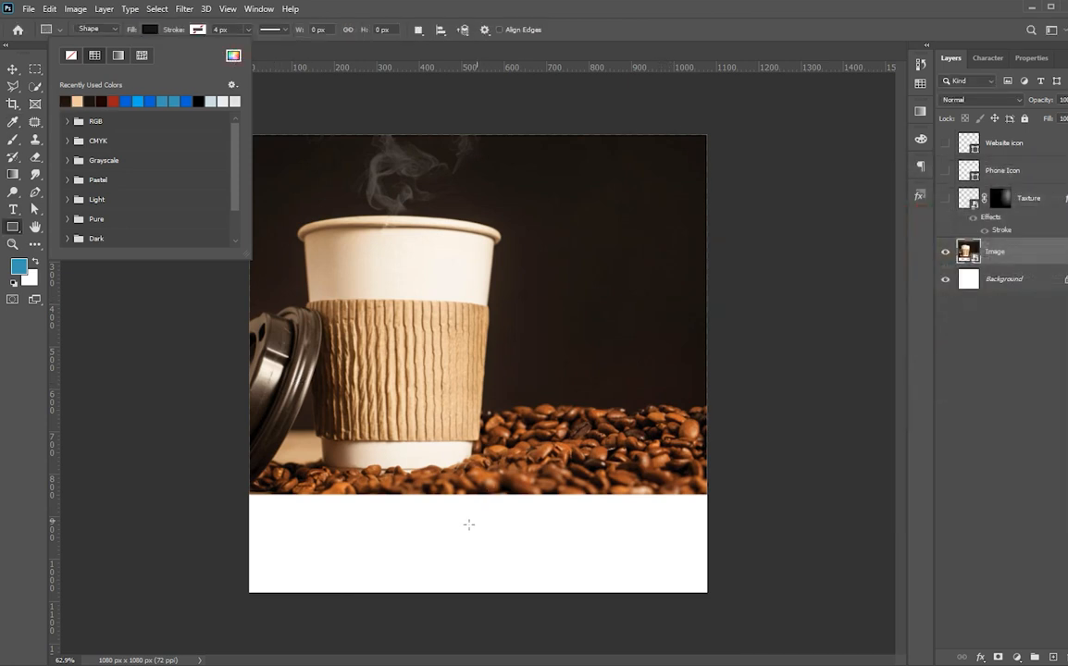
{"action": "left_click", "coordinate": [246, 494]}
{"action": "left_click_drag", "start_coordinate": [247, 495], "coordinate": [708, 598]}
Type 'Coffee' as a new white text layer to the right of the cup.
{"action": "key", "text": "v"}
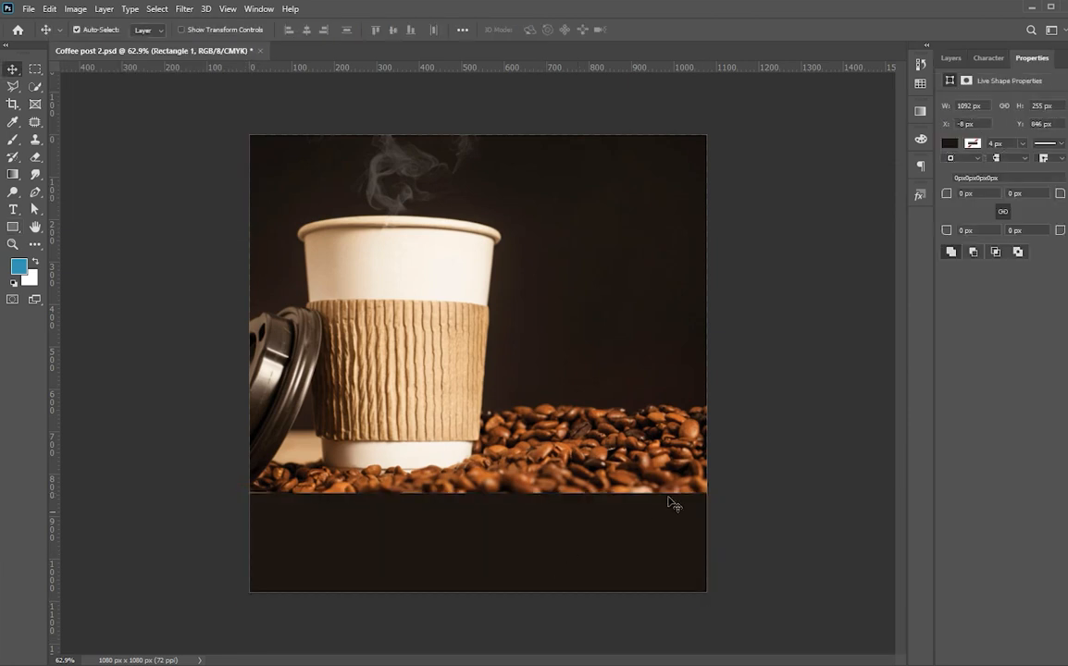
{"action": "left_click", "coordinate": [767, 460]}
{"action": "key", "text": "t"}
{"action": "left_click", "coordinate": [592, 226]}
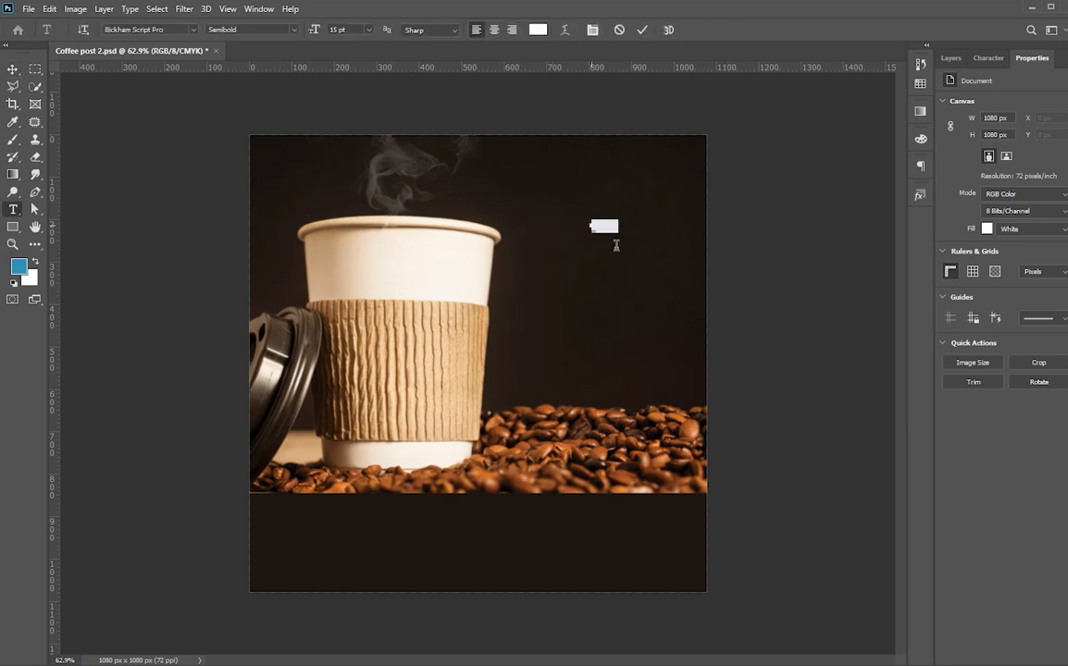
{"action": "type", "text": "Coffee"}
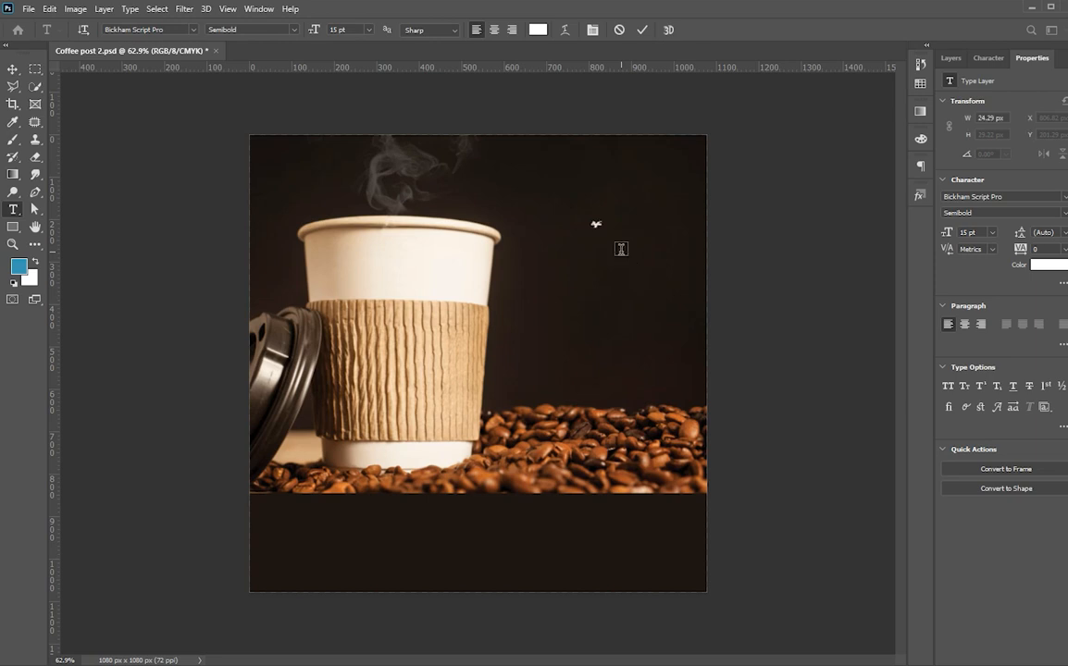
{"action": "key", "text": "ctrl+Return"}
Enlarge Coffee to about 233.9 pt and move it slightly lower.
{"action": "key", "text": "ctrl+t"}
{"action": "left_click_drag", "start_coordinate": [631, 262], "coordinate": [678, 321]}
{"action": "left_click_drag", "start_coordinate": [601, 215], "coordinate": [603, 352]}
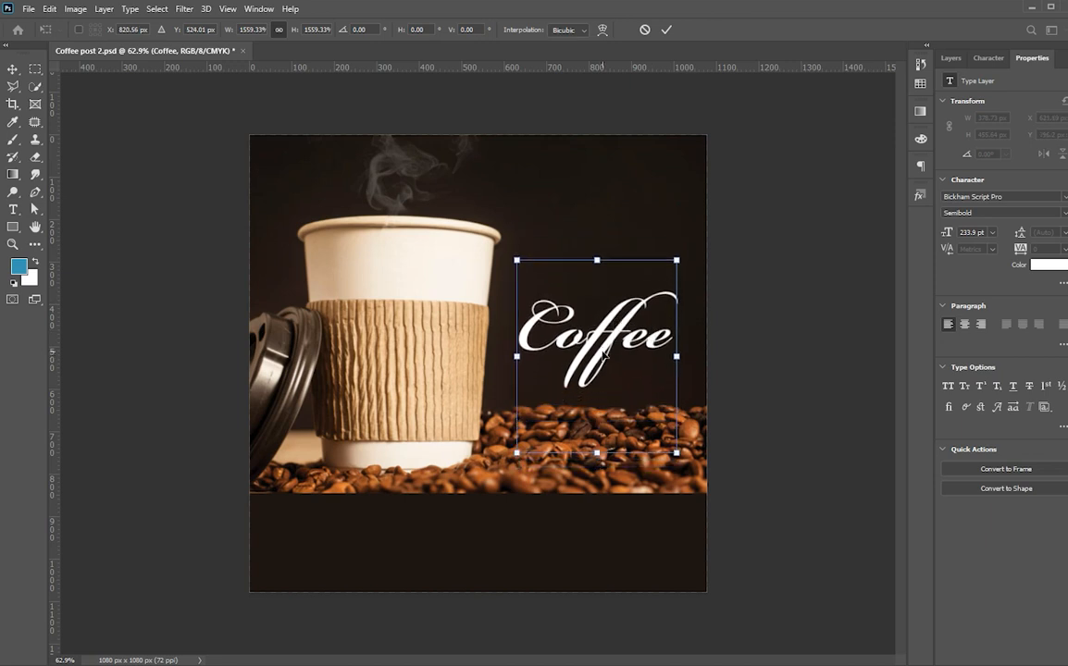
{"action": "key", "text": "Return"}
{"action": "left_click", "coordinate": [844, 292]}
{"action": "key", "text": "t"}
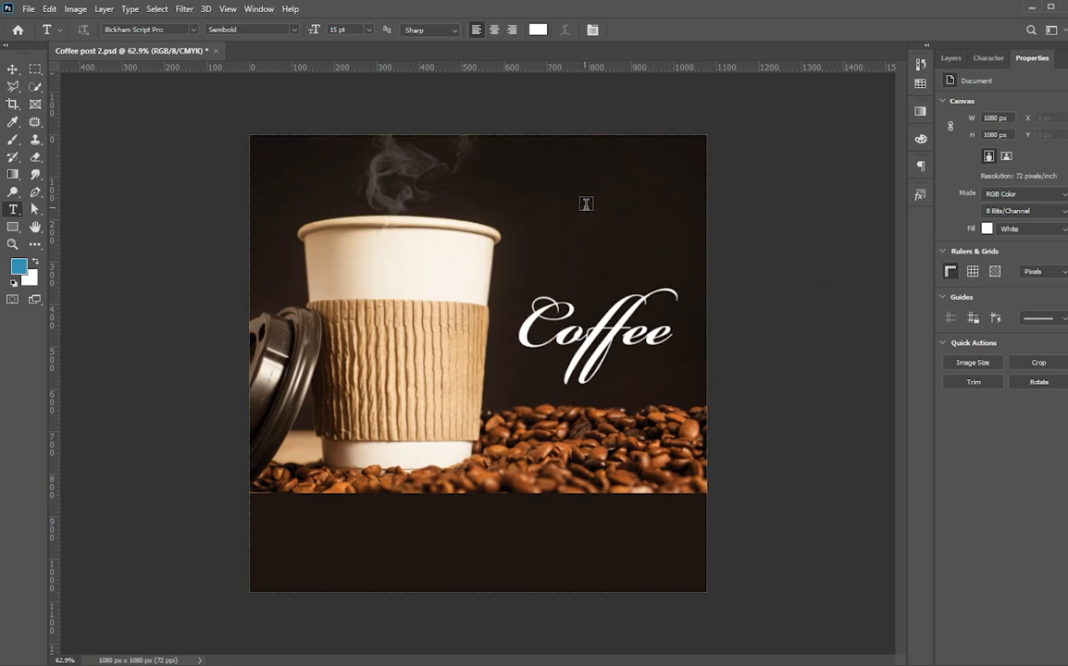
Type 'Love' above Coffee and scale it up to headline size.
{"action": "left_click", "coordinate": [586, 204]}
{"action": "type", "text": "Love"}
{"action": "key", "text": "ctrl+Return"}
{"action": "key", "text": "ctrl+t"}
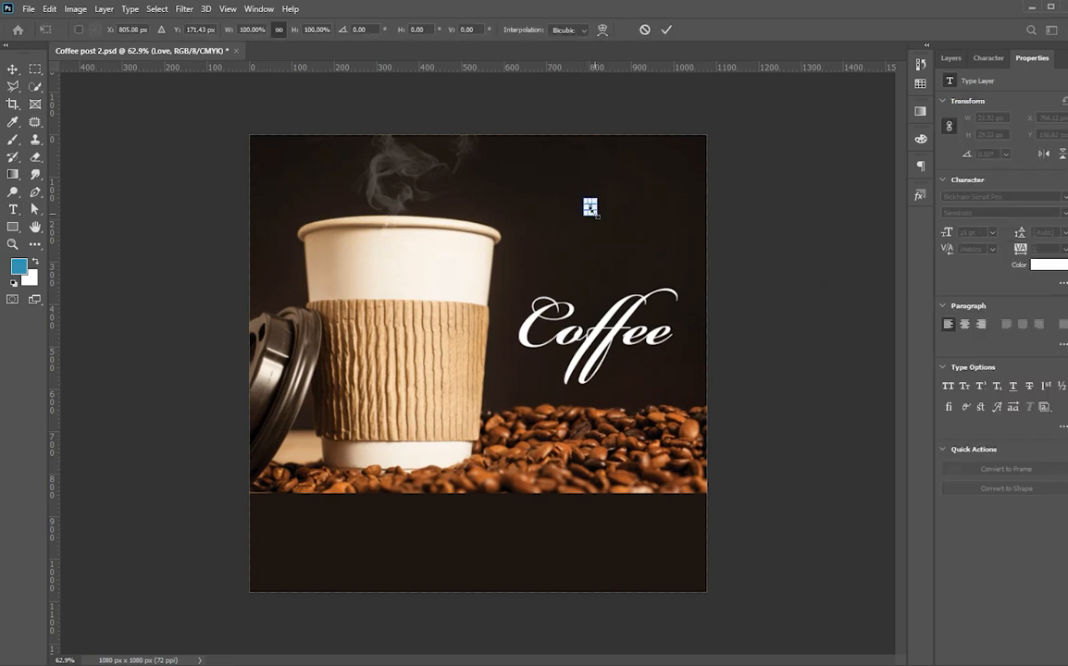
{"action": "left_click_drag", "start_coordinate": [597, 213], "coordinate": [629, 262]}
{"action": "key", "text": "Return"}
Set Love in the AVONE font, reposition it above Coffee and shrink it slightly.
{"action": "left_click", "coordinate": [985, 58]}
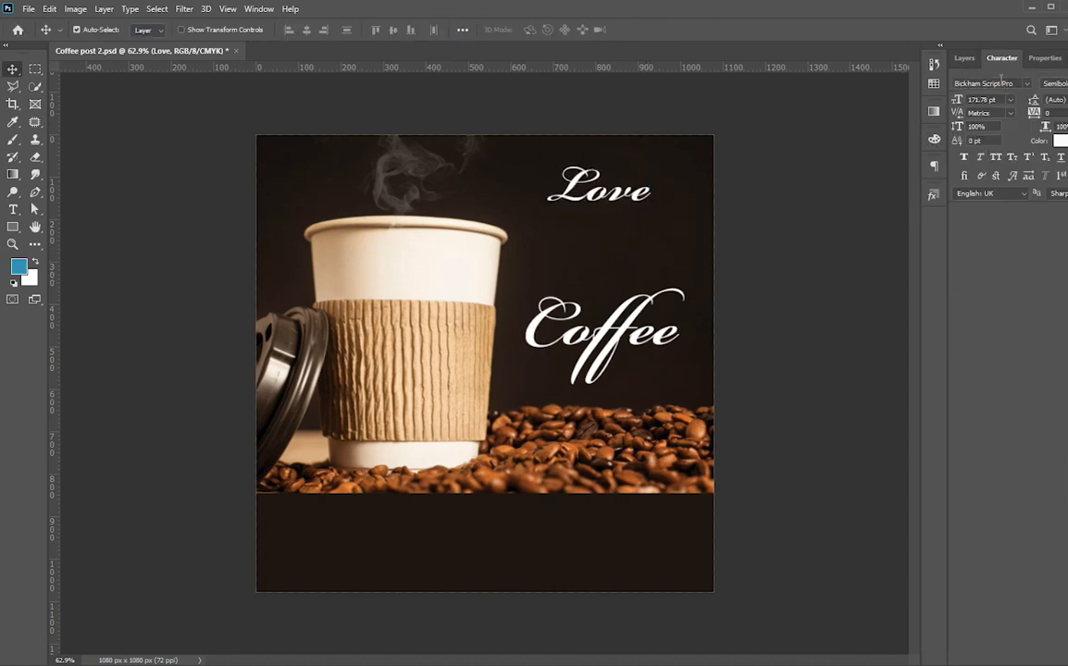
{"action": "left_click", "coordinate": [1000, 83]}
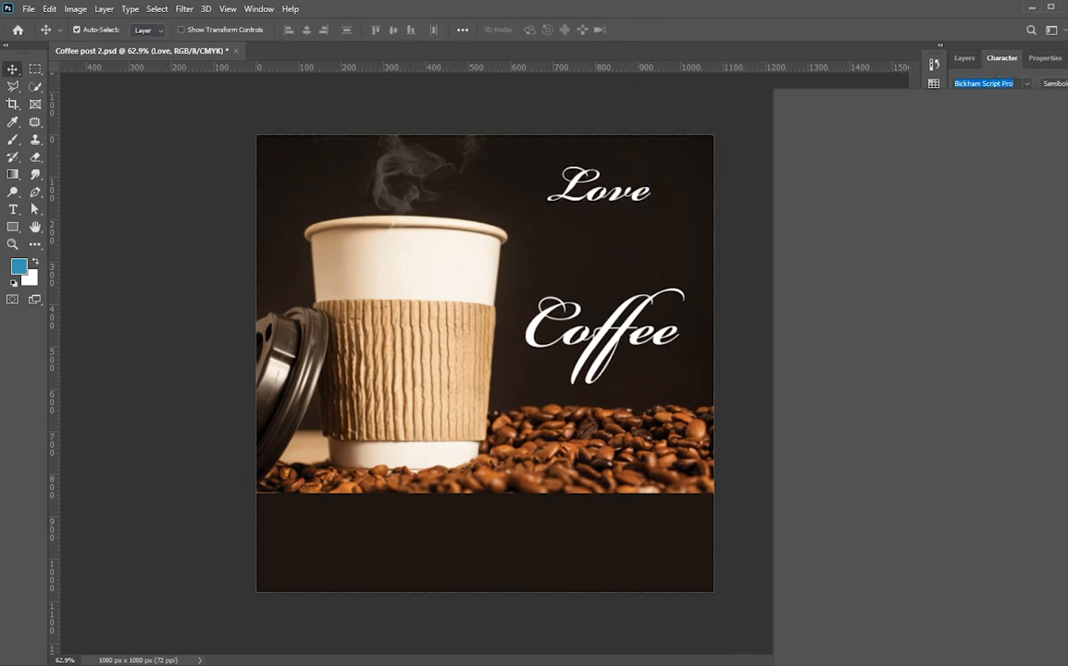
{"action": "type", "text": "a"}
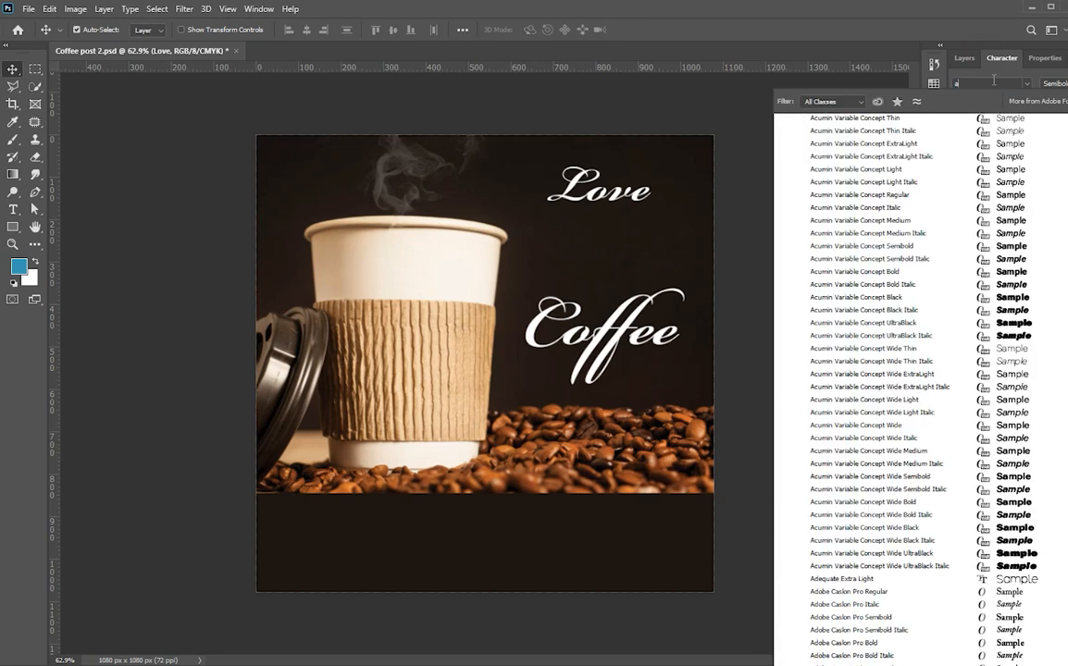
{"action": "type", "text": "vone"}
{"action": "left_click", "coordinate": [851, 125]}
{"action": "left_click_drag", "start_coordinate": [645, 192], "coordinate": [625, 228]}
{"action": "key", "text": "ctrl+t"}
{"action": "left_click_drag", "start_coordinate": [682, 253], "coordinate": [662, 244]}
{"action": "key", "text": "Return"}
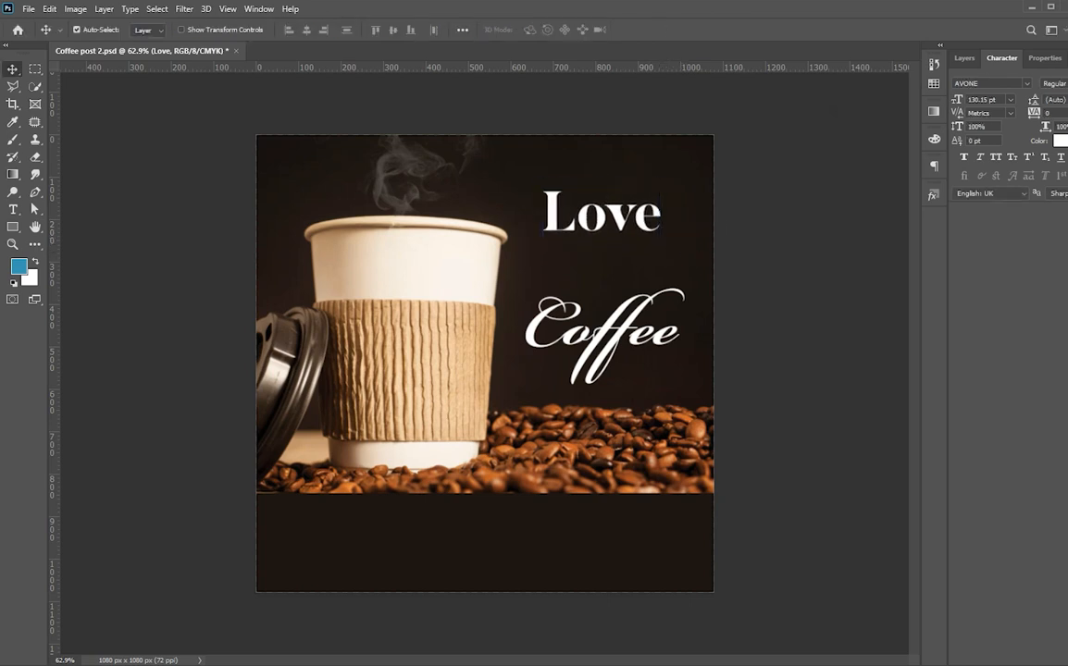
Make LOVE all caps and scale it to about 91% (118.27 pt).
{"action": "left_click", "coordinate": [995, 158]}
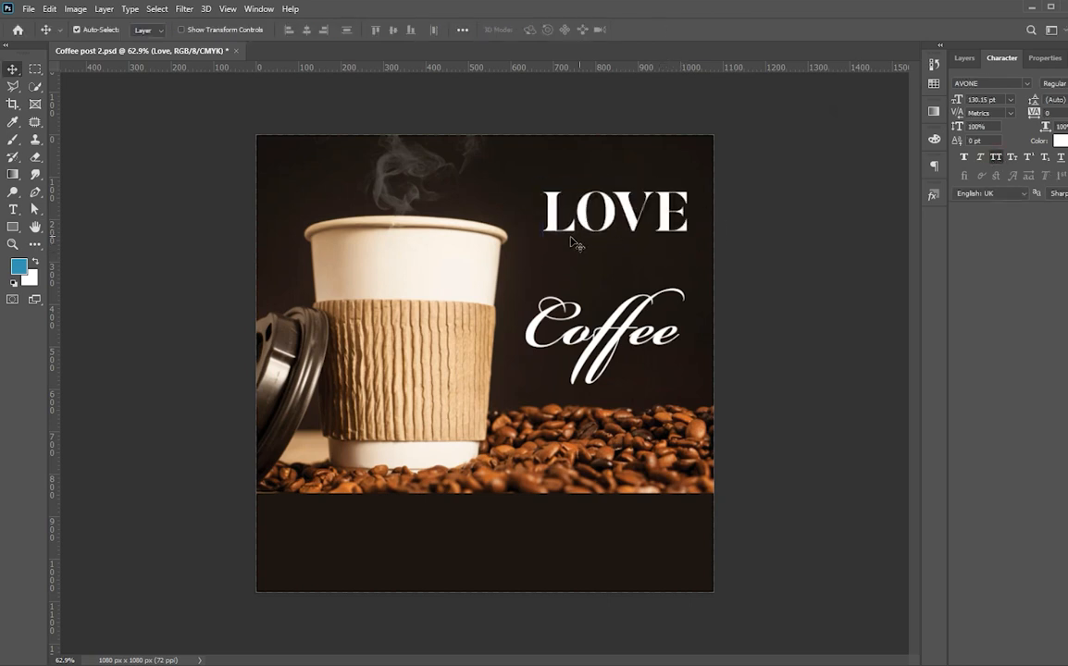
{"action": "key", "text": "ctrl+t"}
{"action": "left_click_drag", "start_coordinate": [689, 213], "coordinate": [641, 232]}
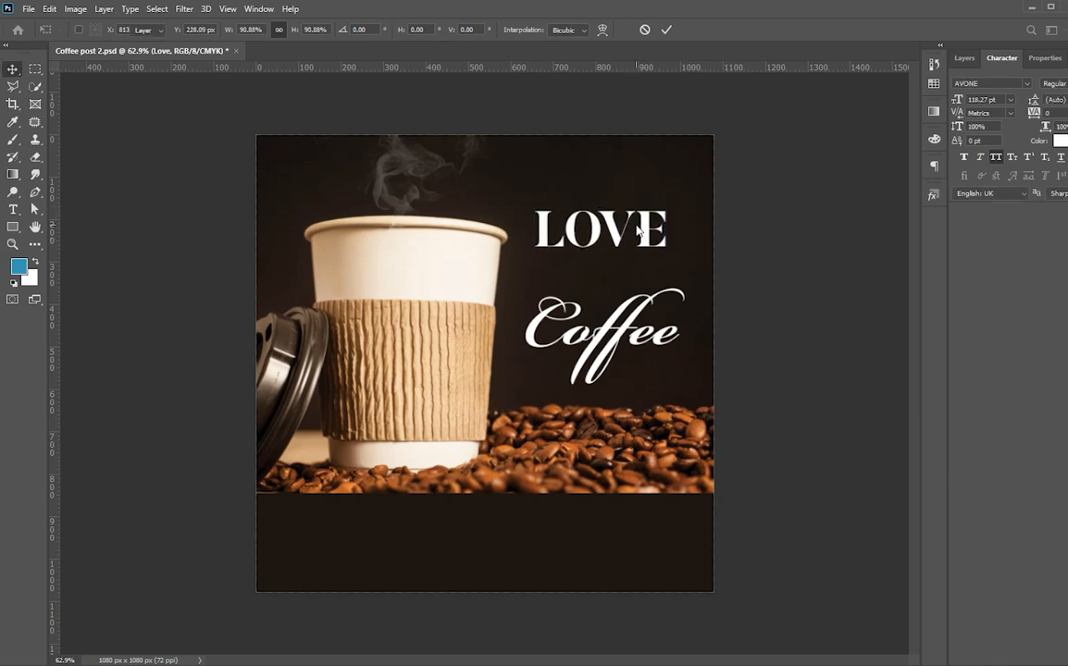
{"action": "key", "text": "Return"}
{"action": "key", "text": "t"}
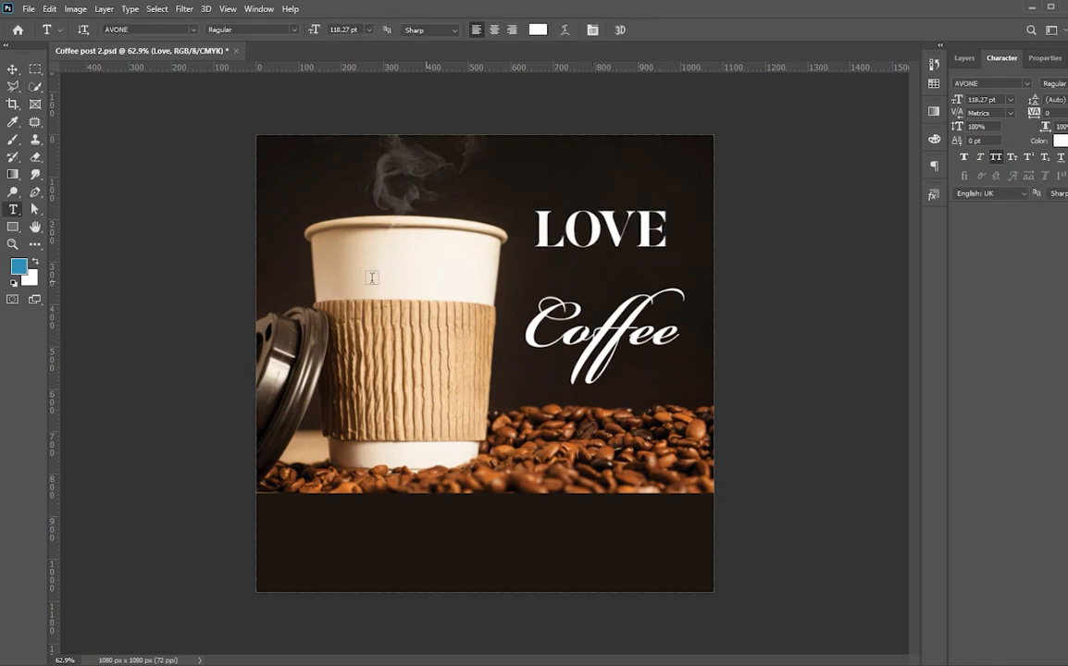
Add a new WITH text layer in Poppins Medium.
{"action": "left_click", "coordinate": [297, 176]}
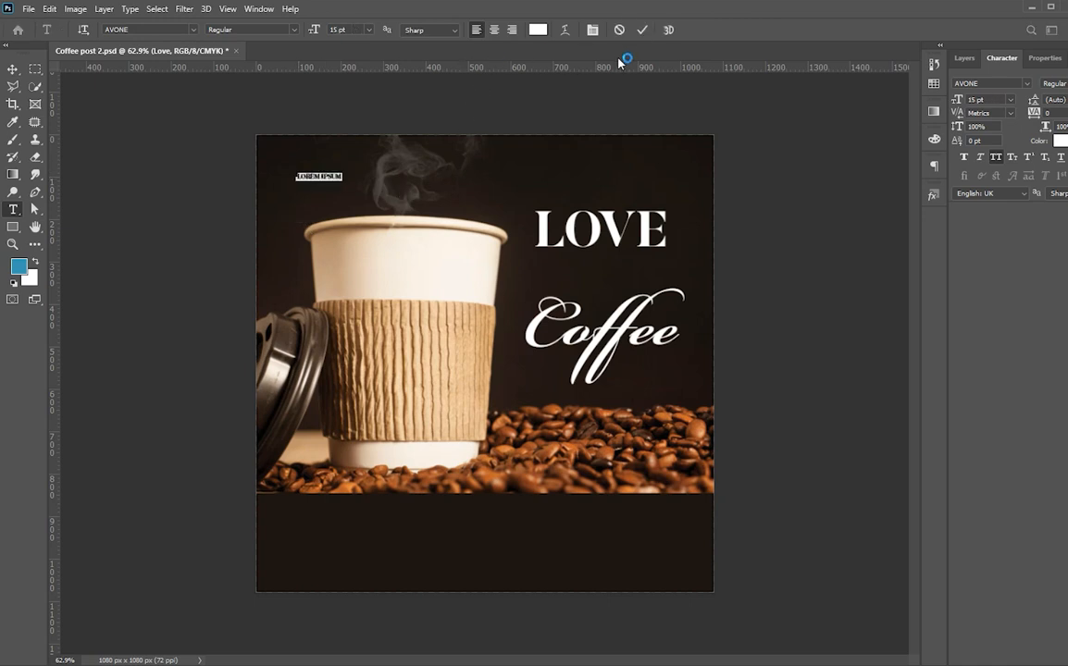
{"action": "left_click", "coordinate": [995, 85]}
{"action": "type", "text": "poppins"}
{"action": "left_click", "coordinate": [849, 227]}
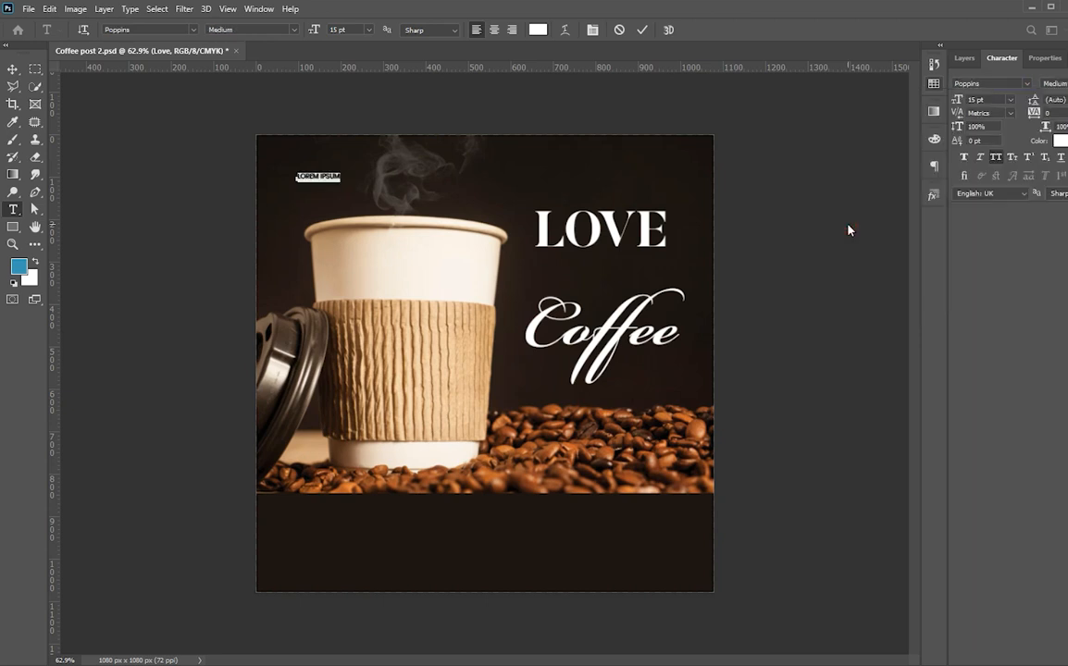
{"action": "type", "text": "WITH"}
{"action": "key", "text": "ctrl+Return"}
Enlarge the WITH text and remove the stray 3 after it.
{"action": "key", "text": "v"}
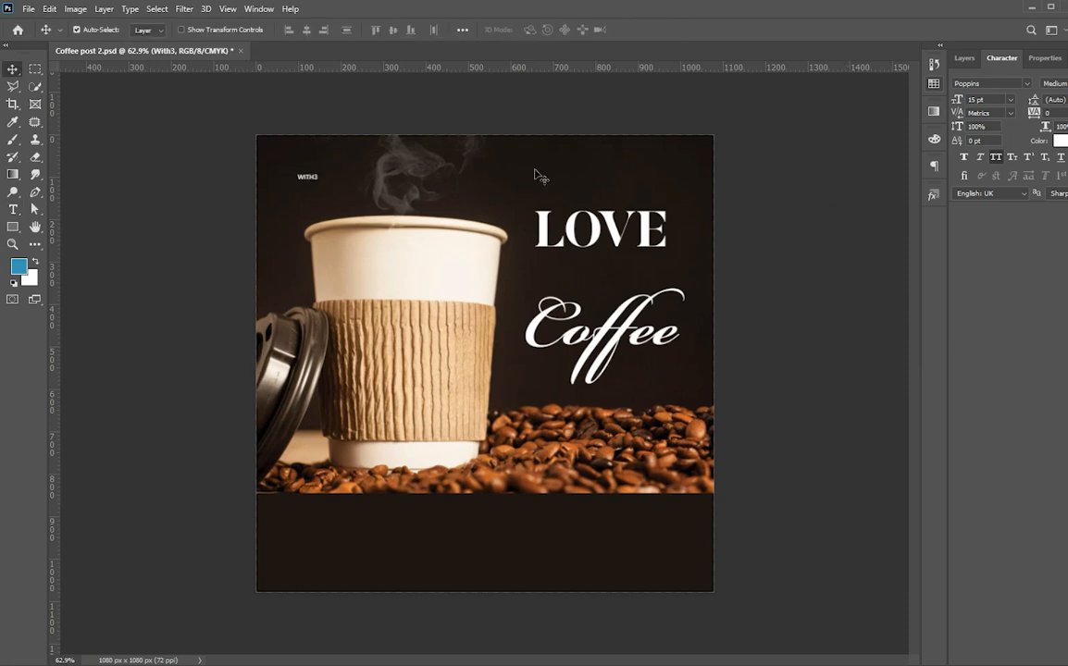
{"action": "key", "text": "ctrl+t"}
{"action": "left_click_drag", "start_coordinate": [318, 186], "coordinate": [566, 192]}
{"action": "key", "text": "Return"}
{"action": "key", "text": "t"}
{"action": "left_click", "coordinate": [546, 172]}
{"action": "key", "text": "shift+Right"}
{"action": "key", "text": "Left"}
{"action": "key", "text": "ctrl+Return"}
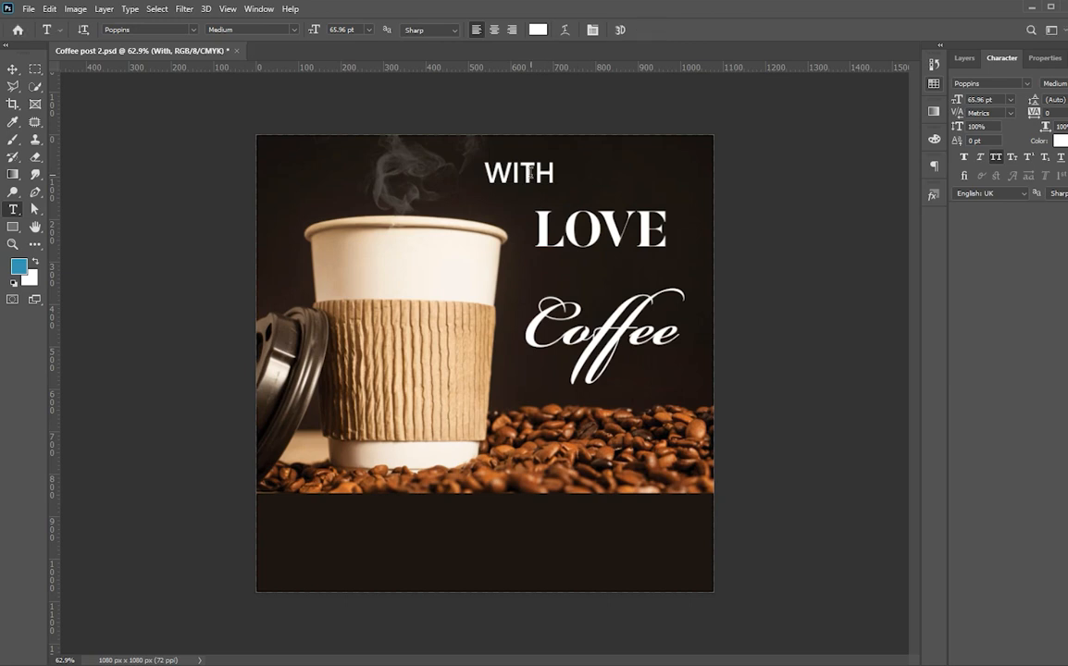
Shrink WITH to about 48.46 pt, make it faux bold, and place it between LOVE and Coffee.
{"action": "key", "text": "ctrl+t"}
{"action": "left_click_drag", "start_coordinate": [553, 194], "coordinate": [536, 188]}
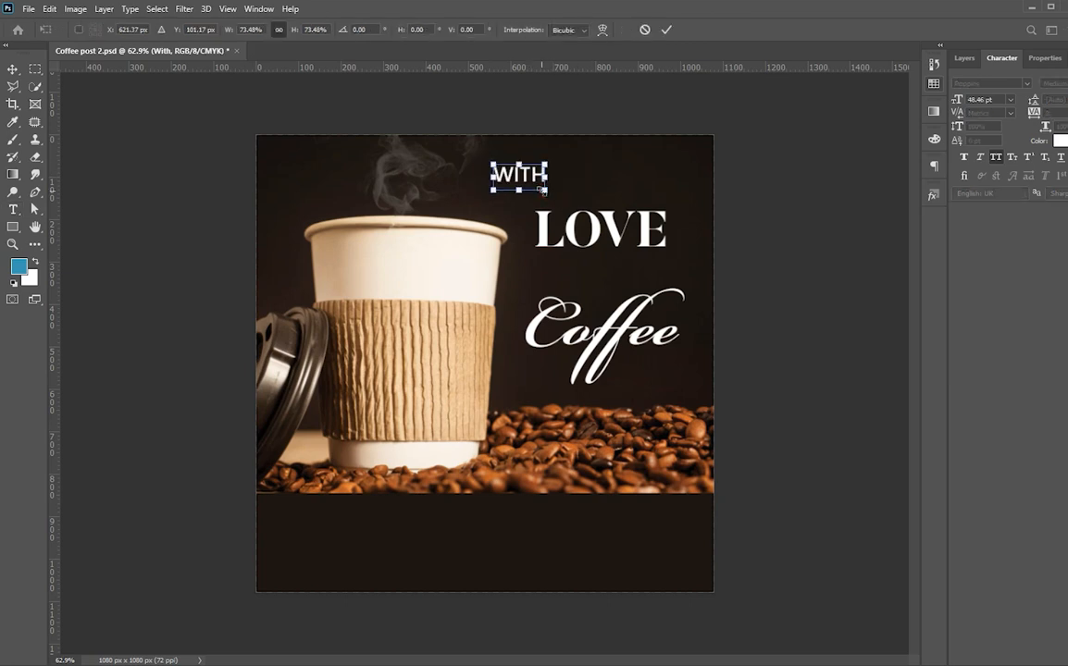
{"action": "key", "text": "Return"}
{"action": "left_click", "coordinate": [963, 158]}
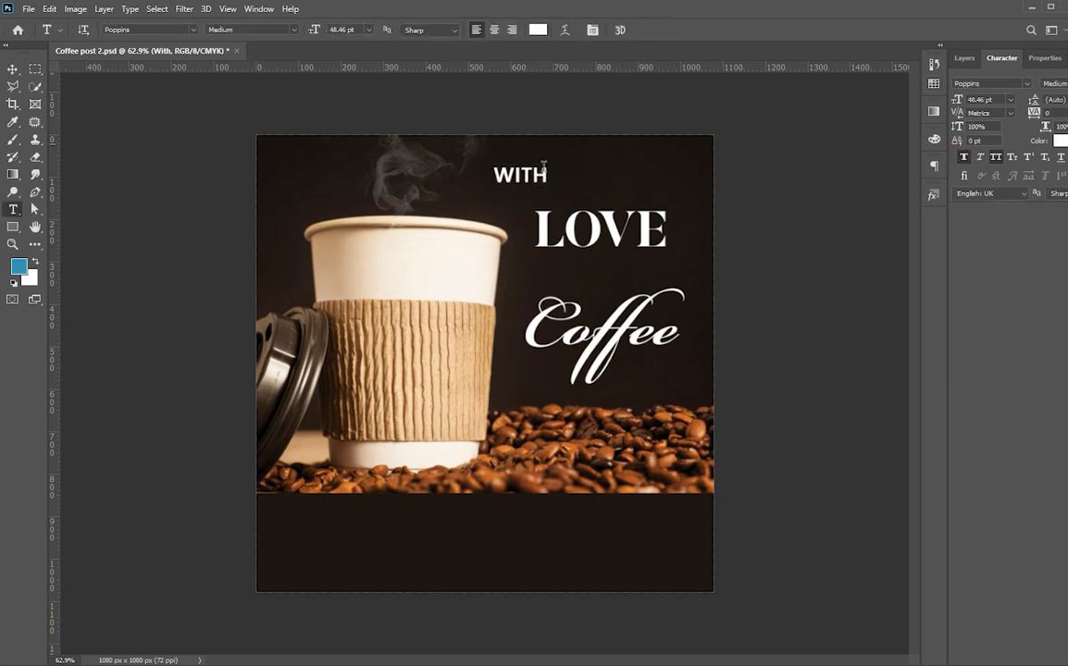
{"action": "key", "text": "v"}
{"action": "left_click_drag", "start_coordinate": [529, 175], "coordinate": [607, 277]}
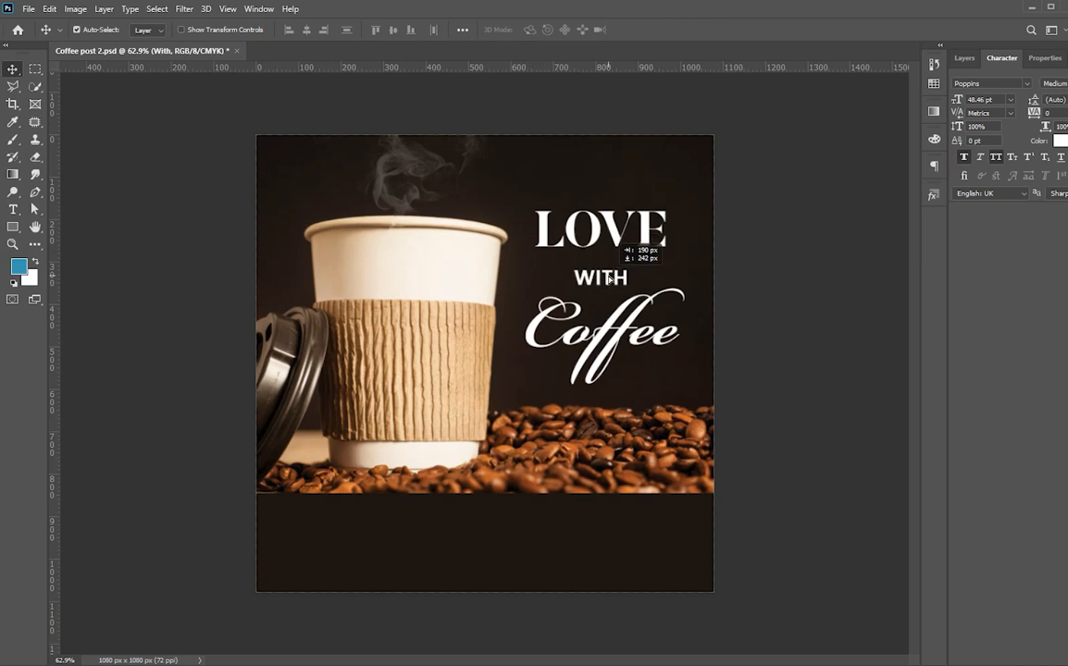
Align LOVE and WITH horizontally and nudge them into position together.
{"action": "left_click", "coordinate": [554, 198]}
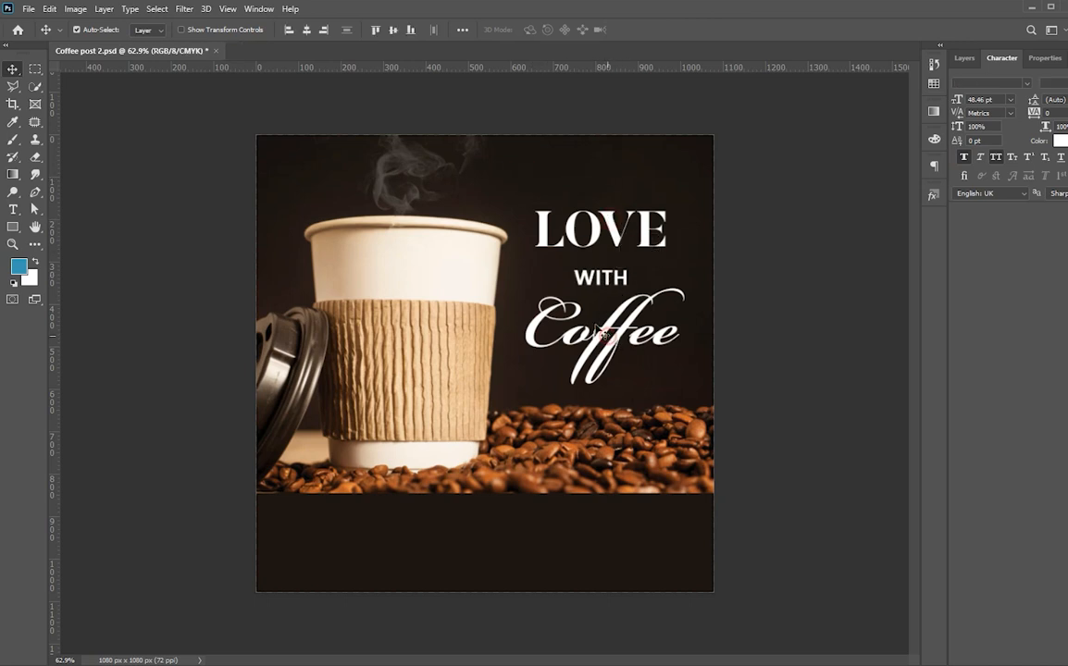
{"action": "left_click", "coordinate": [308, 31]}
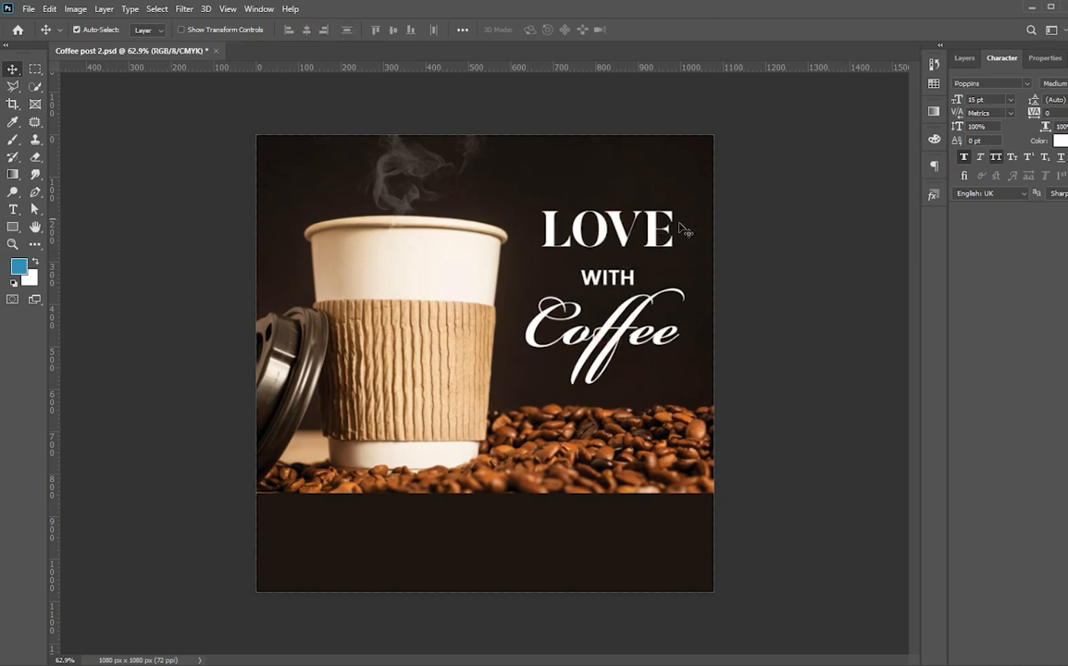
{"action": "left_click_drag", "start_coordinate": [624, 280], "coordinate": [610, 280]}
{"action": "key", "text": "Right"}
{"action": "key", "text": "Right"}
{"action": "key", "text": "Down"}
{"action": "key", "text": "Down"}
{"action": "key", "text": "Down"}
{"action": "key", "text": "Down"}
{"action": "key", "text": "Down"}
{"action": "key", "text": "Down"}
{"action": "key", "text": "Down"}
{"action": "key", "text": "Down"}
{"action": "key", "text": "Down"}
{"action": "key", "text": "Down"}
{"action": "key", "text": "Down"}
{"action": "key", "text": "Down"}
{"action": "key", "text": "Down"}
{"action": "key", "text": "Down"}
{"action": "key", "text": "Down"}
{"action": "key", "text": "Down"}
{"action": "key", "text": "Up"}
{"action": "key", "text": "Up"}
{"action": "key", "text": "Up"}
{"action": "key", "text": "Up"}
{"action": "key", "text": "Up"}
{"action": "key", "text": "Up"}
{"action": "key", "text": "Up"}
{"action": "key", "text": "Up"}
{"action": "key", "text": "Up"}
{"action": "key", "text": "Up"}
{"action": "key", "text": "Up"}
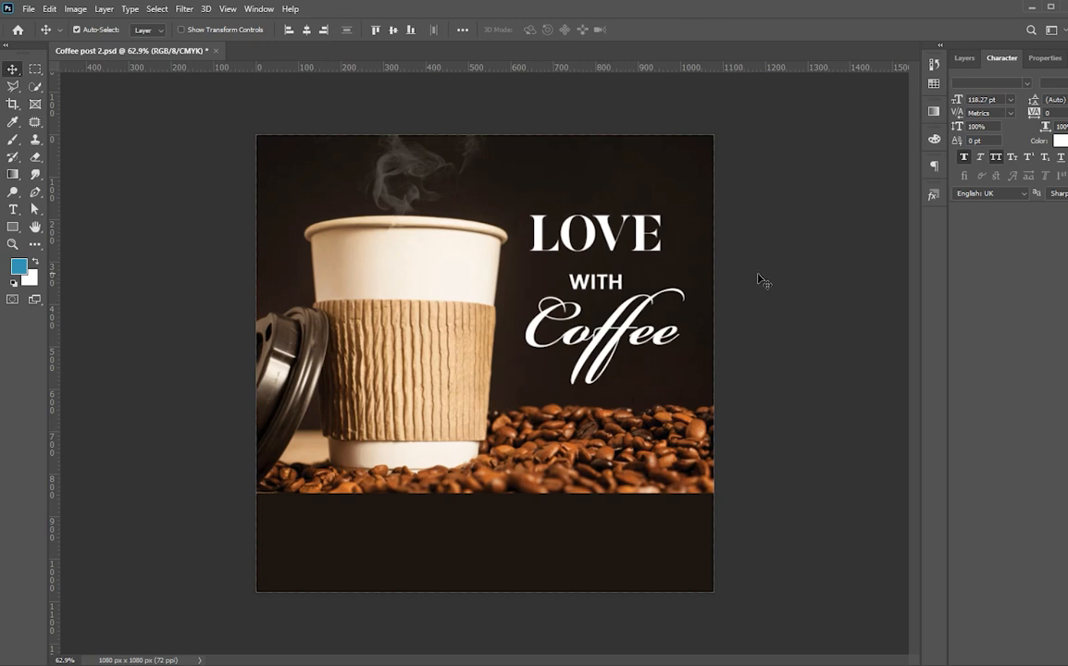
Fine-tune the positions of the LOVE line, the whole headline block, and the WITH line.
{"action": "left_click_drag", "start_coordinate": [622, 226], "coordinate": [621, 239]}
{"action": "key", "text": "Right"}
{"action": "key", "text": "Right"}
{"action": "left_click", "coordinate": [548, 257]}
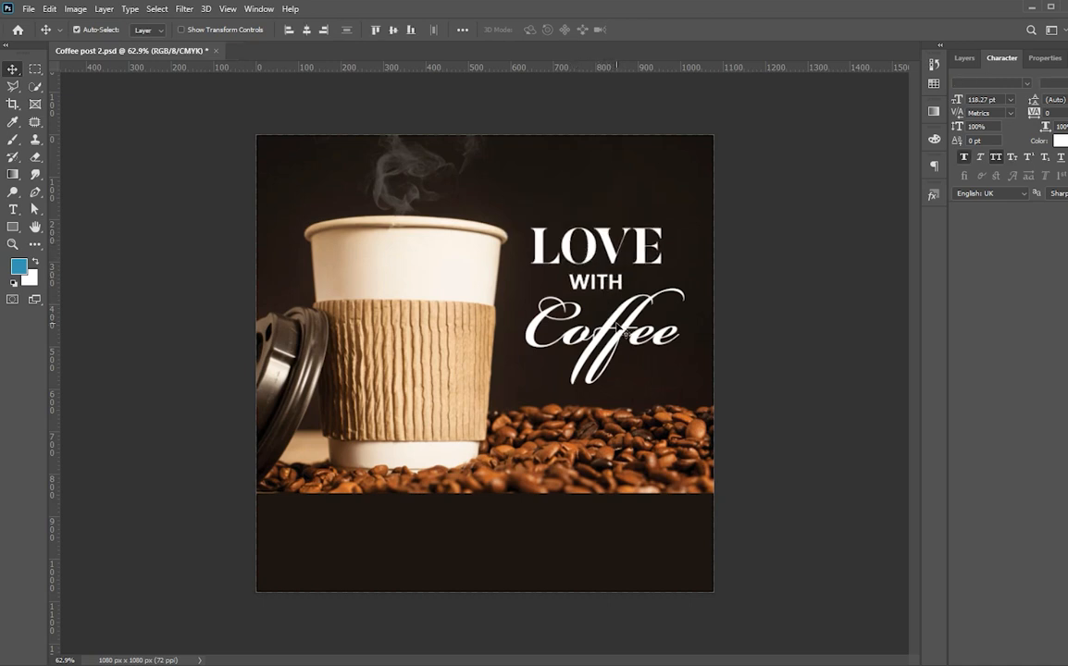
{"action": "left_click_drag", "start_coordinate": [624, 333], "coordinate": [620, 314]}
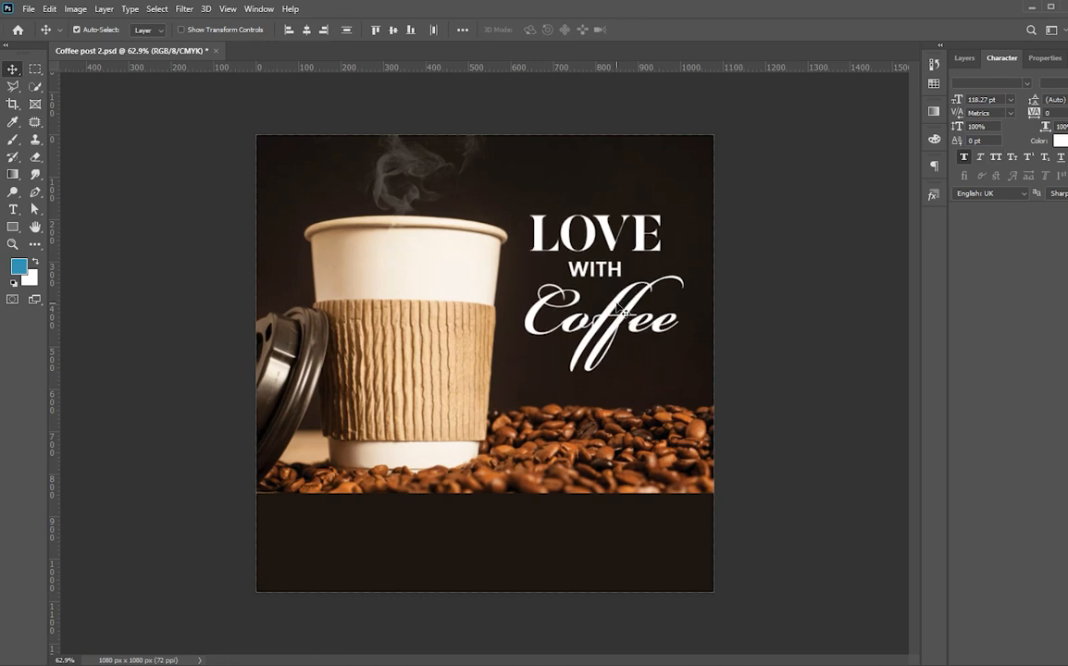
{"action": "key", "text": "Right"}
{"action": "key", "text": "Right"}
{"action": "left_click", "coordinate": [823, 288]}
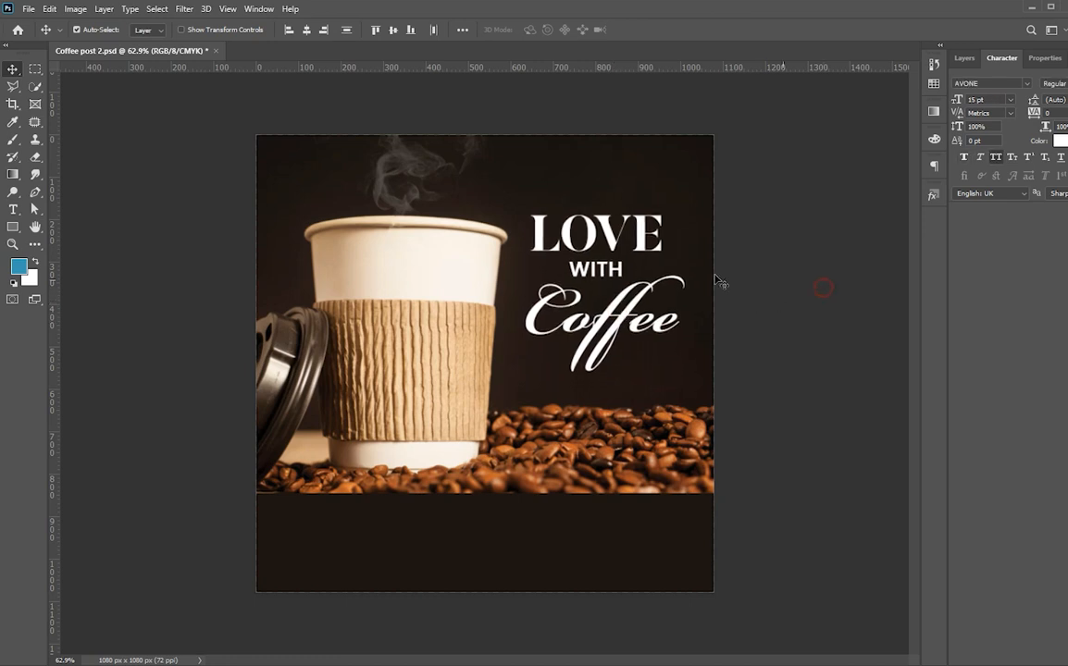
{"action": "left_click_drag", "start_coordinate": [617, 274], "coordinate": [620, 277]}
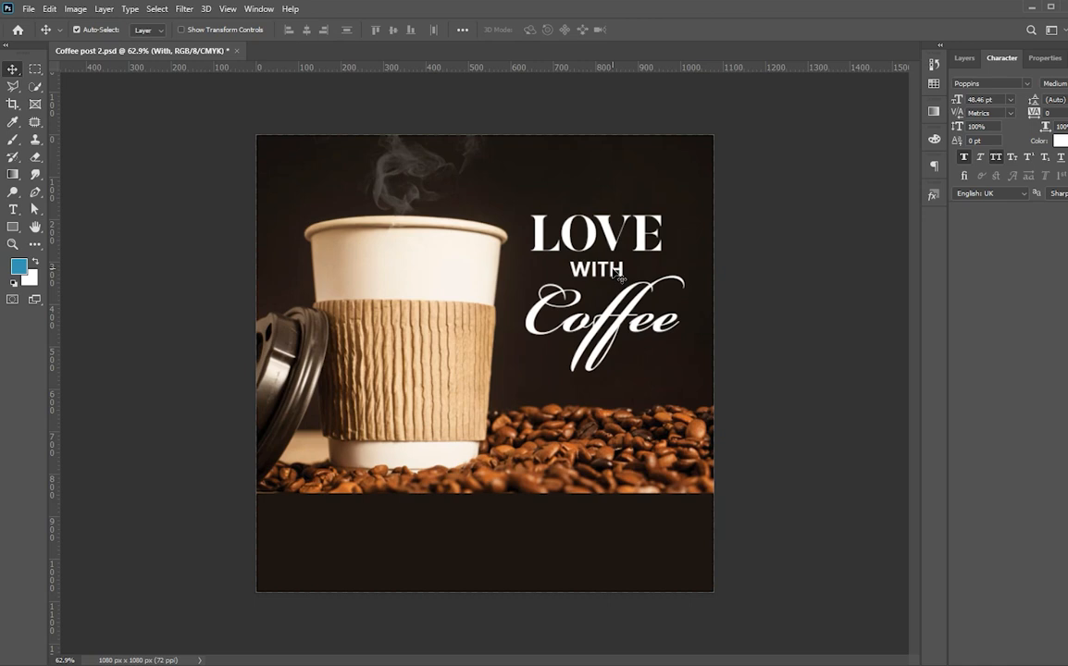
{"action": "left_click", "coordinate": [753, 264]}
Duplicate the dark bottom rectangle as Rectangle 1 copy.
{"action": "left_click", "coordinate": [352, 534]}
{"action": "left_click", "coordinate": [964, 59]}
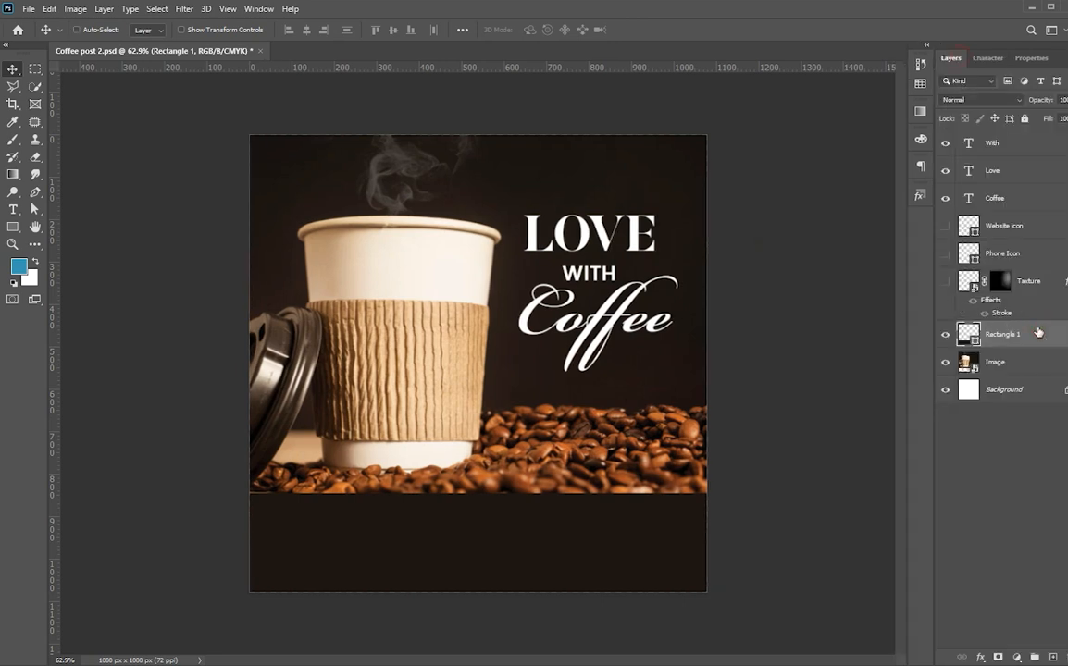
{"action": "key", "text": "ctrl+j"}
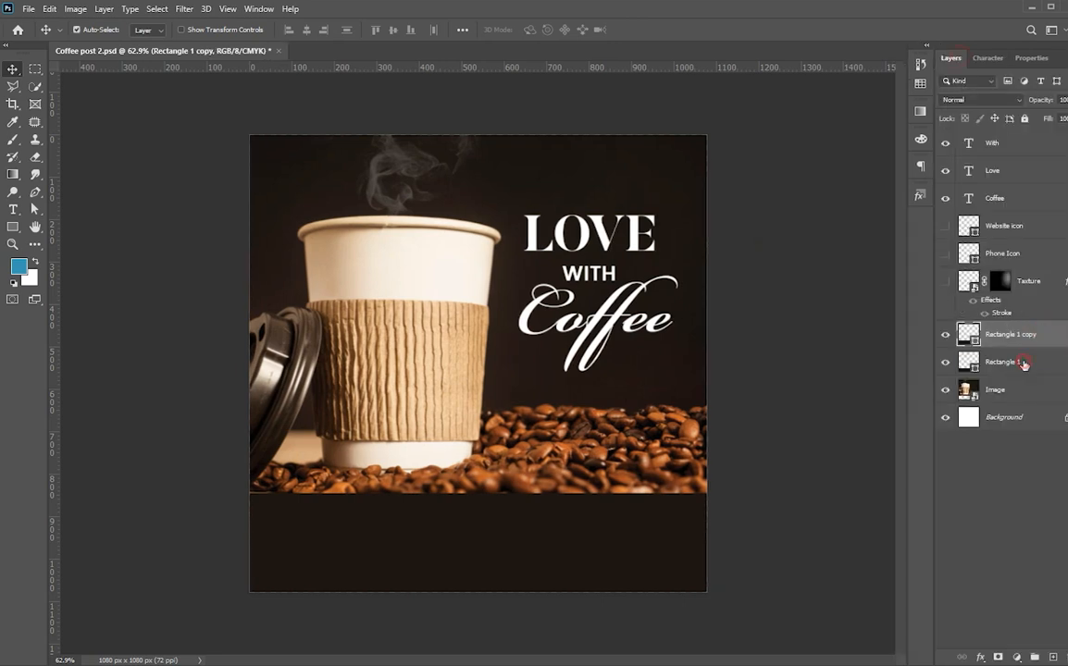
Recolour Rectangle 1 peach #f3d1ab and nudge it up to show a thin strip.
{"action": "left_click", "coordinate": [1024, 364]}
{"action": "double_click", "coordinate": [973, 368]}
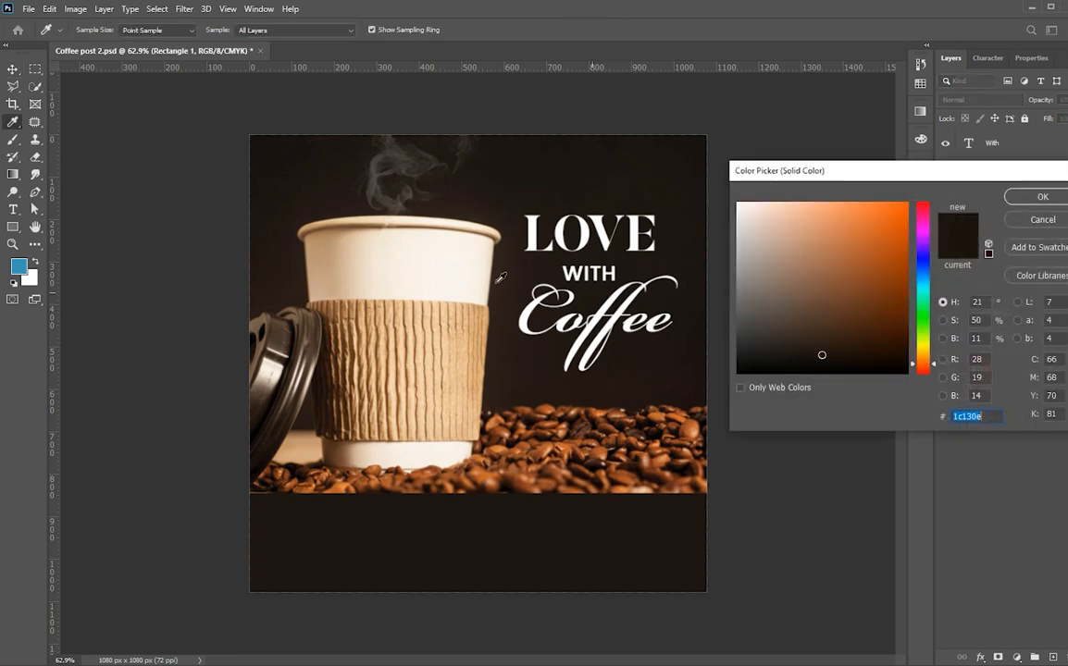
{"action": "left_click", "coordinate": [375, 318]}
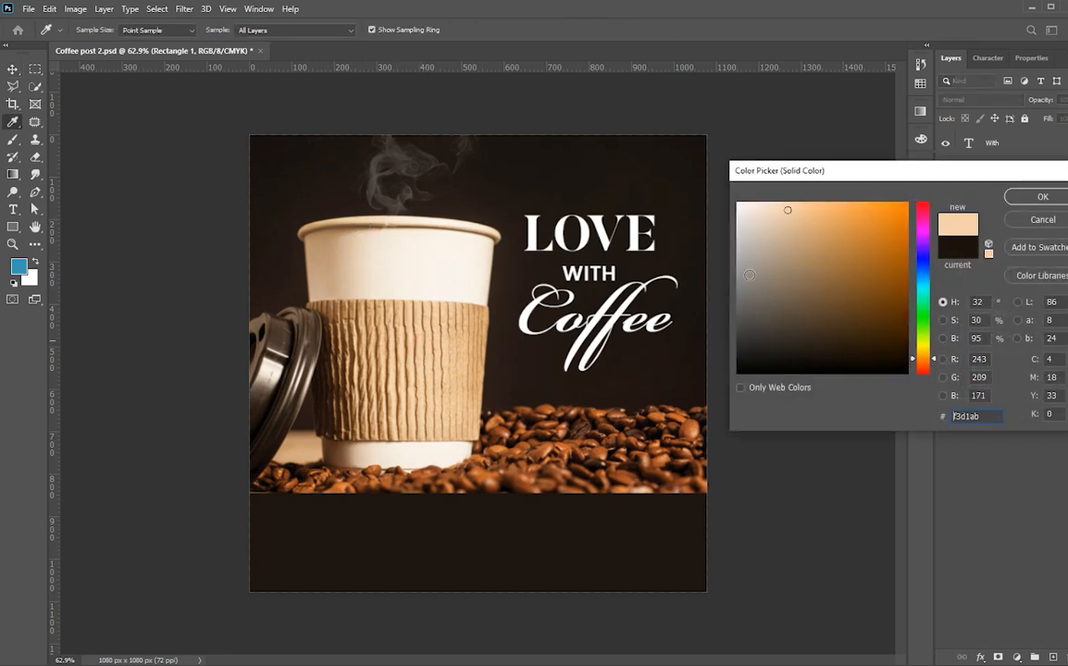
{"action": "left_click", "coordinate": [1036, 197]}
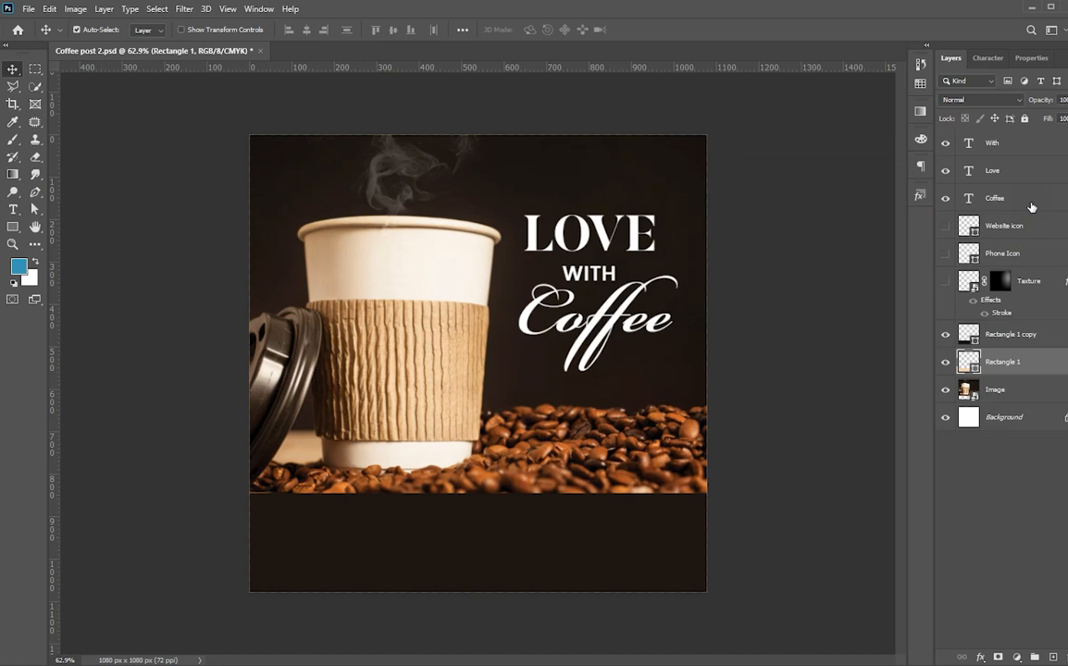
{"action": "key", "text": "shift+Up"}
{"action": "key", "text": "shift+Up"}
{"action": "key", "text": "Down"}
{"action": "key", "text": "Down"}
{"action": "key", "text": "Down"}
{"action": "key", "text": "Down"}
{"action": "key", "text": "Down"}
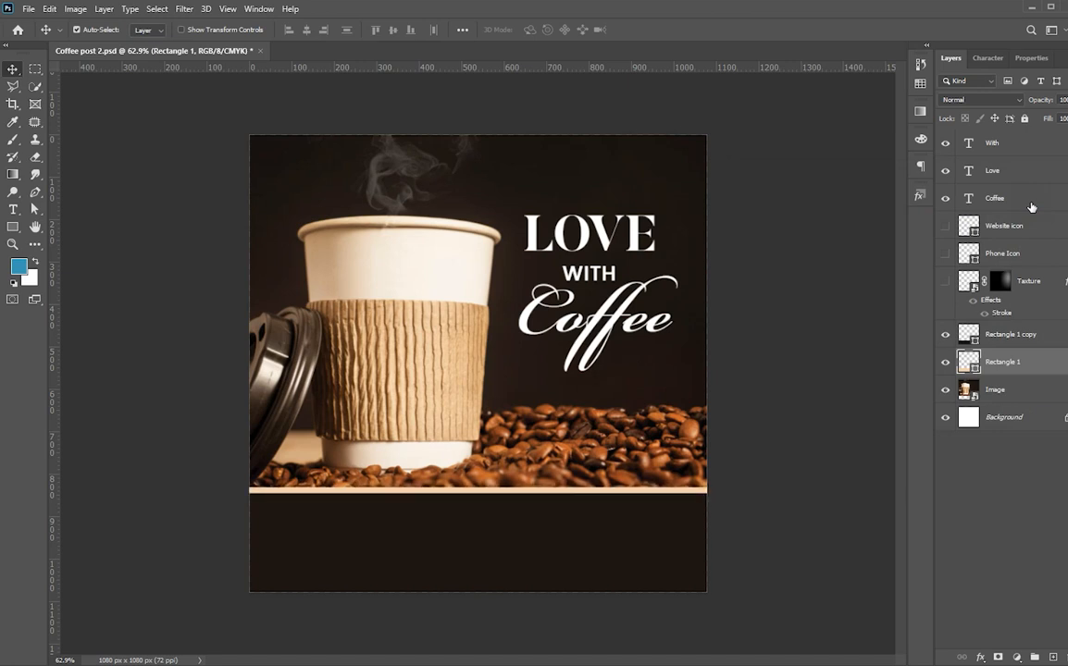
Pick the Rounded Rectangle Tool with a peach fill colour.
{"action": "left_click", "coordinate": [828, 344]}
{"action": "key", "text": "u"}
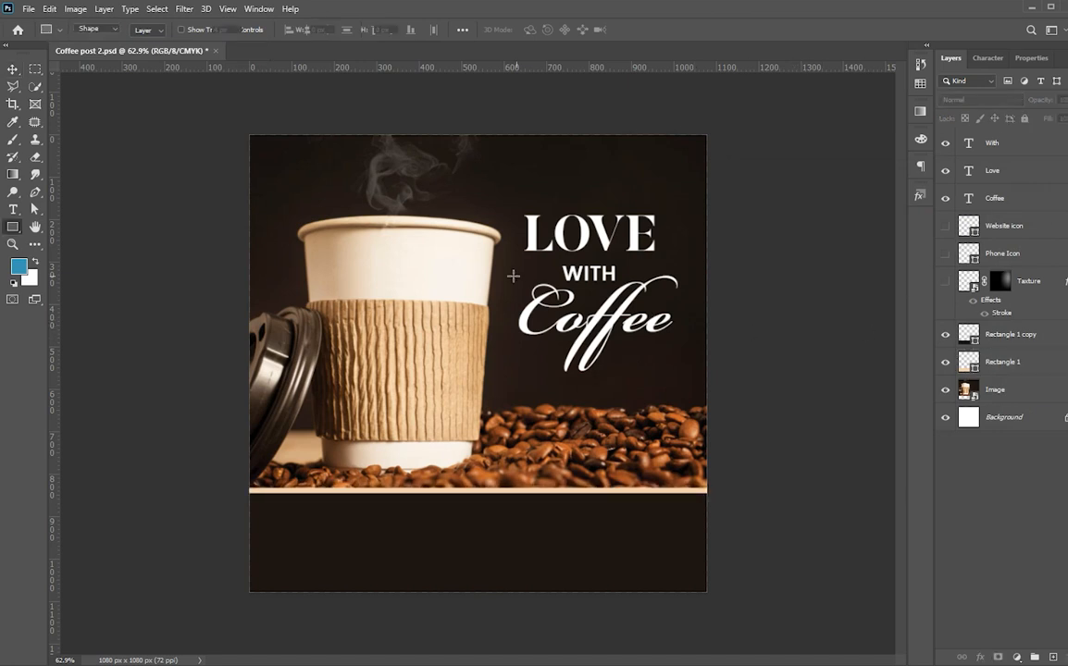
{"action": "left_click", "coordinate": [150, 31]}
{"action": "left_click", "coordinate": [102, 101]}
{"action": "left_click", "coordinate": [65, 101]}
{"action": "right_click", "coordinate": [13, 227]}
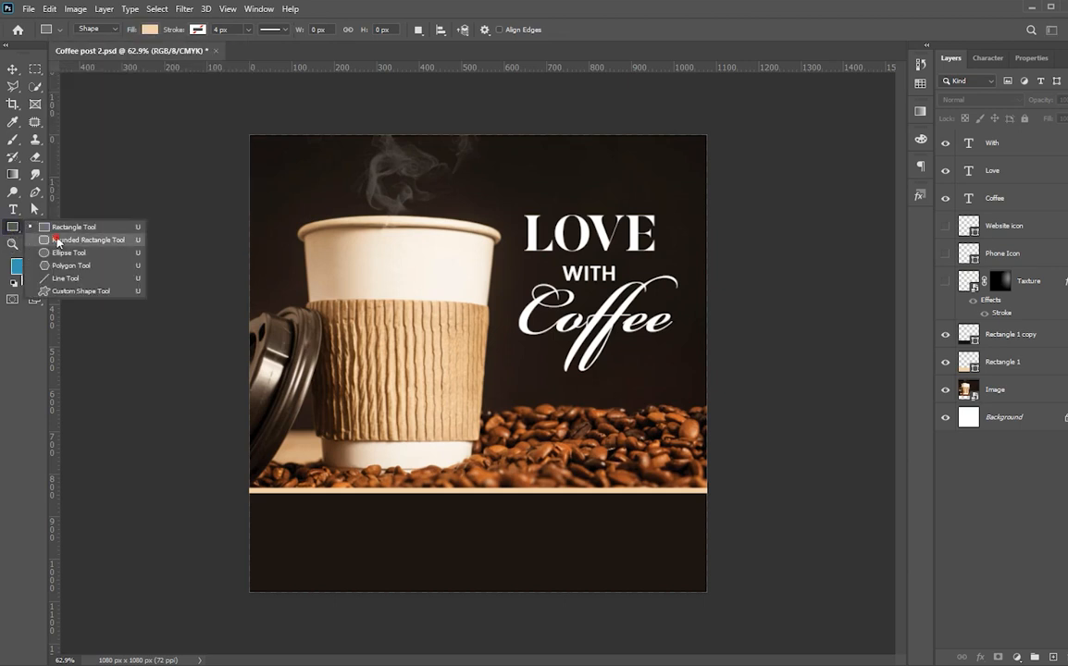
{"action": "left_click", "coordinate": [56, 241]}
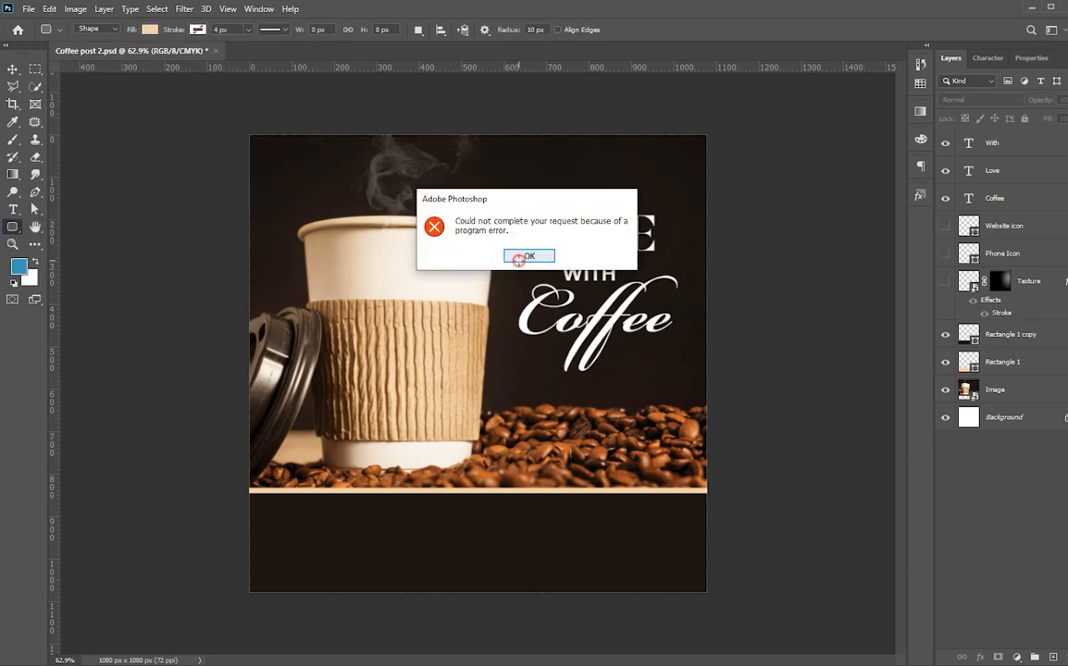
{"action": "left_click", "coordinate": [524, 256]}
Draw a 46 px-radius pill, centre it horizontally over the peach strip, and copy WITH onto it.
{"action": "left_click_drag", "start_coordinate": [429, 479], "coordinate": [546, 518]}
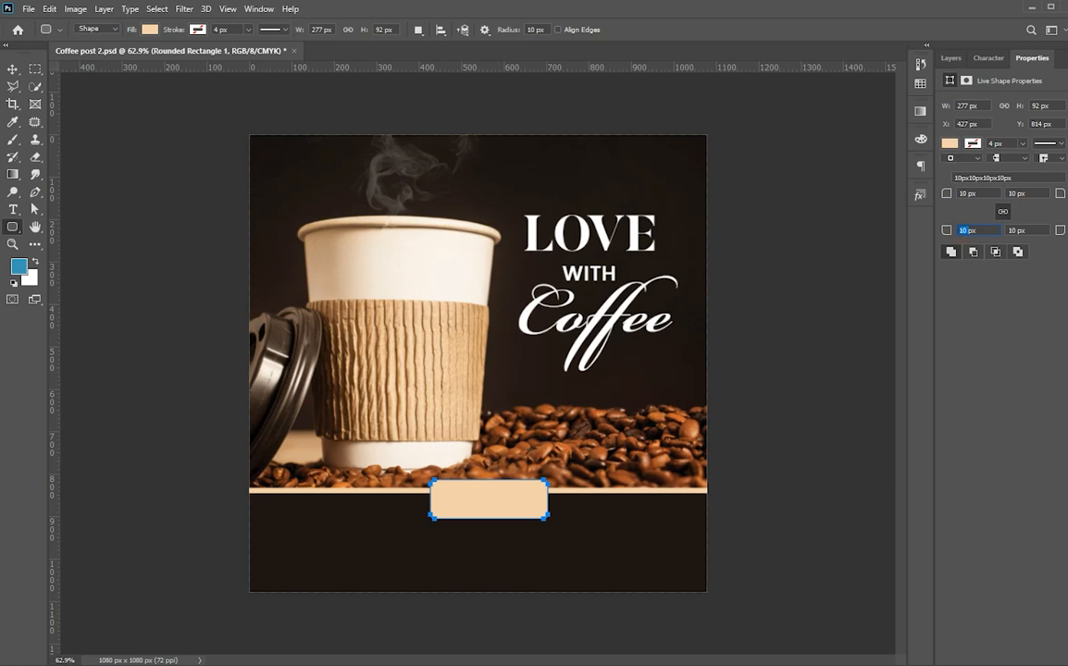
{"action": "type", "text": "46"}
{"action": "key", "text": "Return"}
{"action": "key", "text": "v"}
{"action": "key", "text": "ctrl+a"}
{"action": "left_click", "coordinate": [307, 29]}
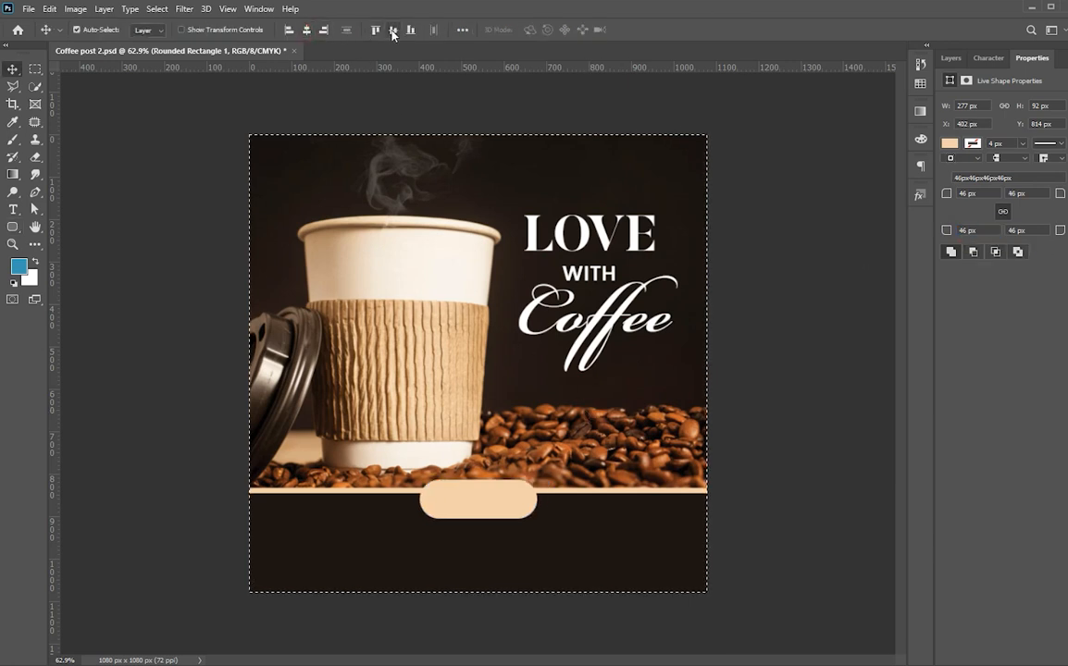
{"action": "key", "text": "ctrl+d"}
{"action": "left_click_drag", "start_coordinate": [489, 500], "coordinate": [488, 489]}
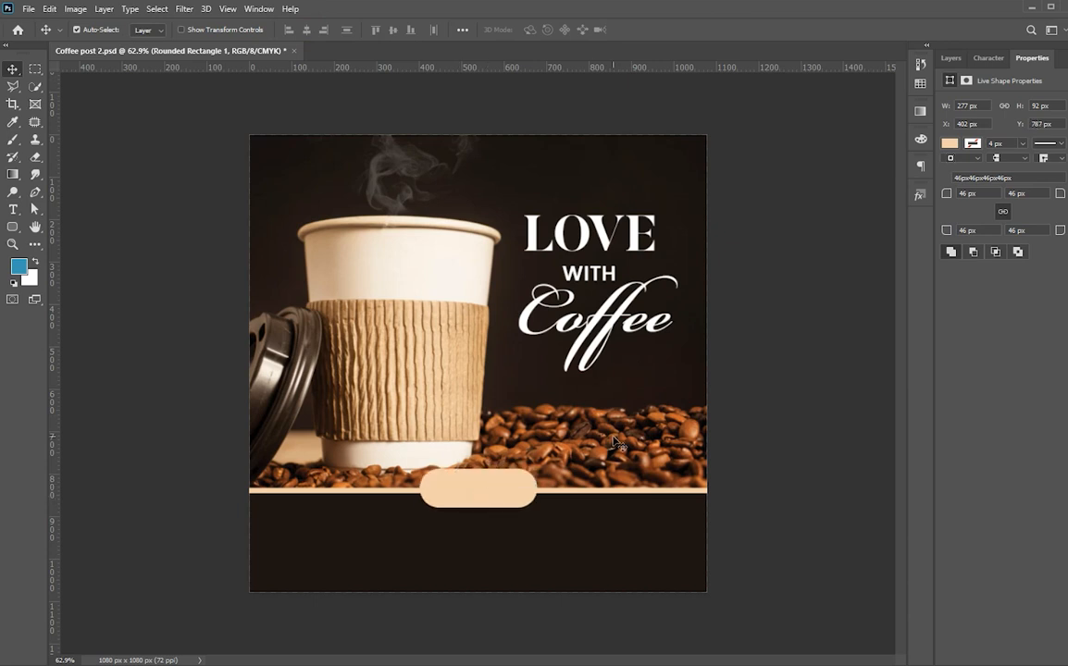
{"action": "key", "text": "Down"}
{"action": "key", "text": "Down"}
{"action": "key", "text": "Down"}
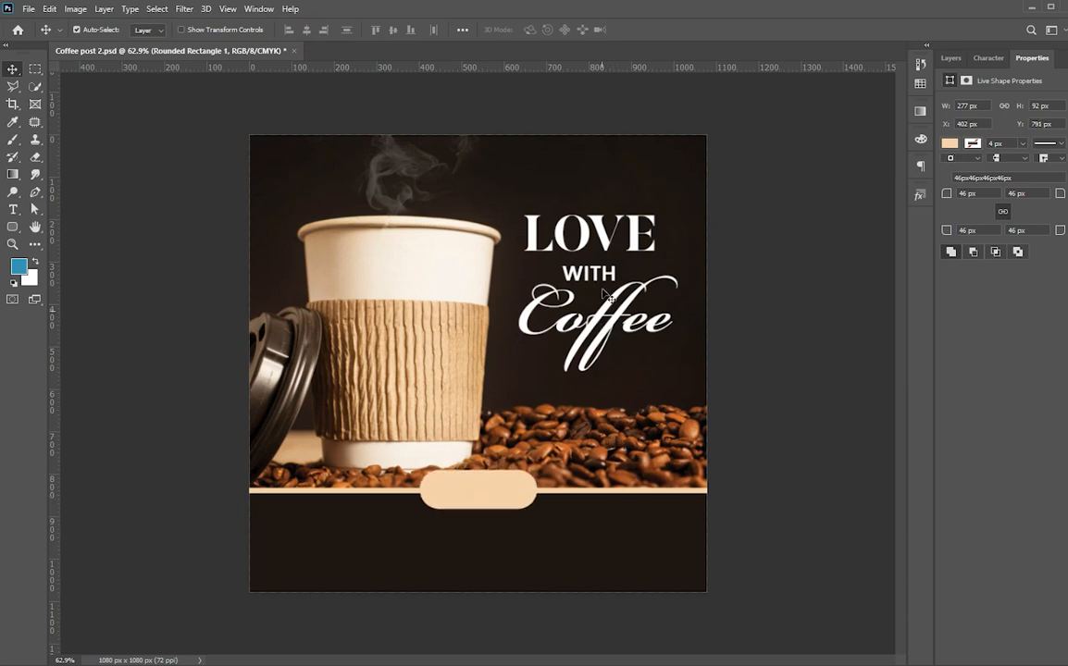
{"action": "left_click_drag", "start_coordinate": [599, 274], "coordinate": [489, 491]}
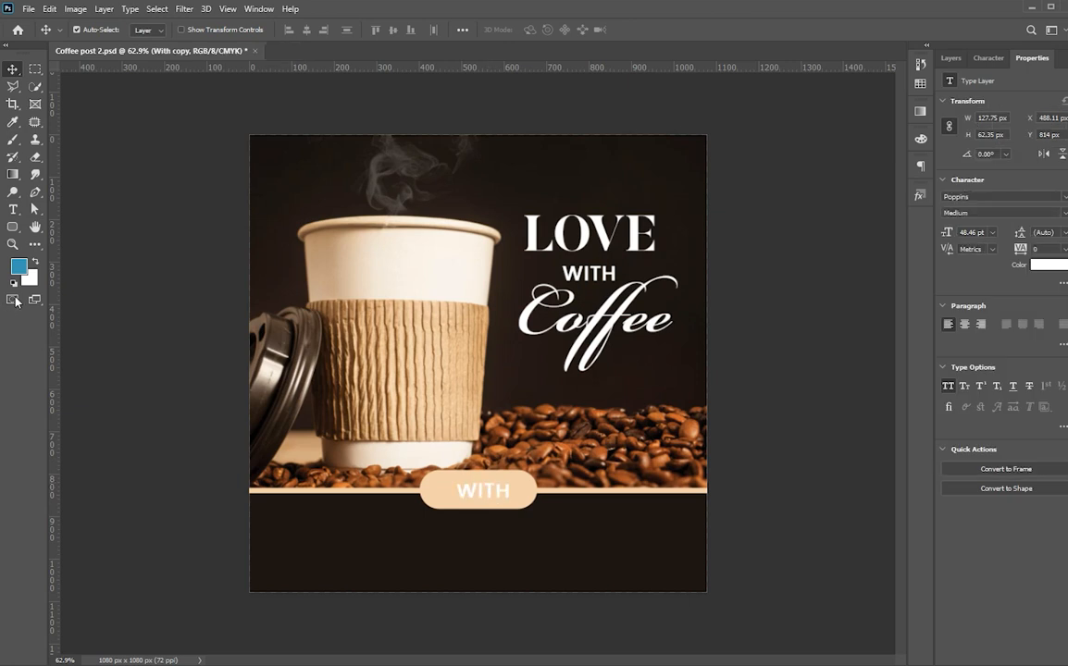
Turn the copied pill text black, change it to SHOP, and nudge it toward centre.
{"action": "key", "text": "alt+BackSpace"}
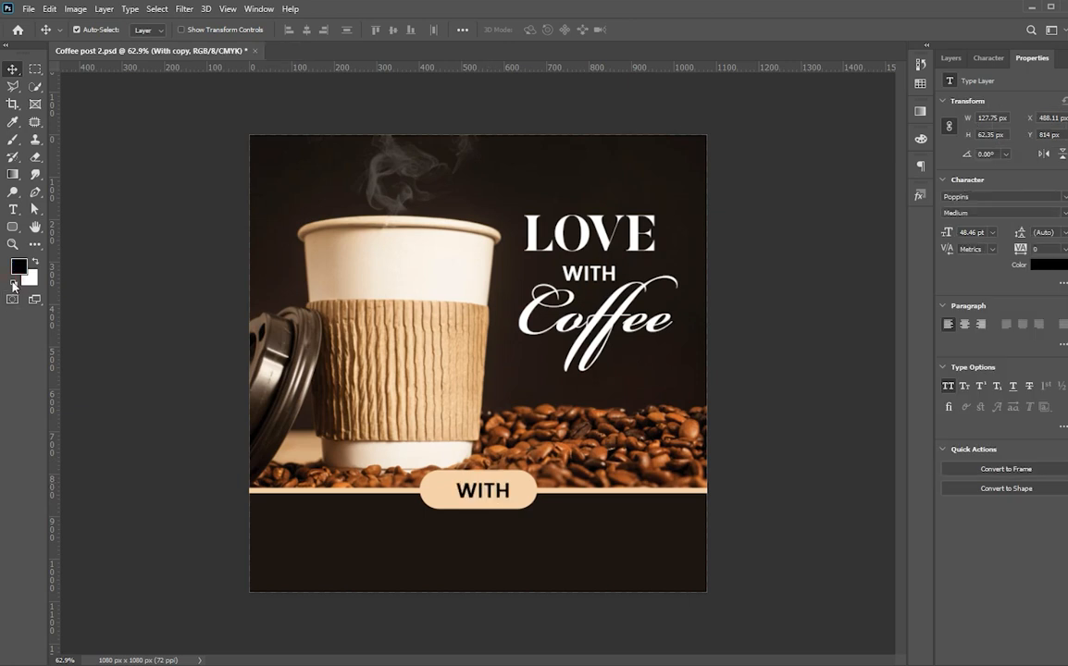
{"action": "key", "text": "t"}
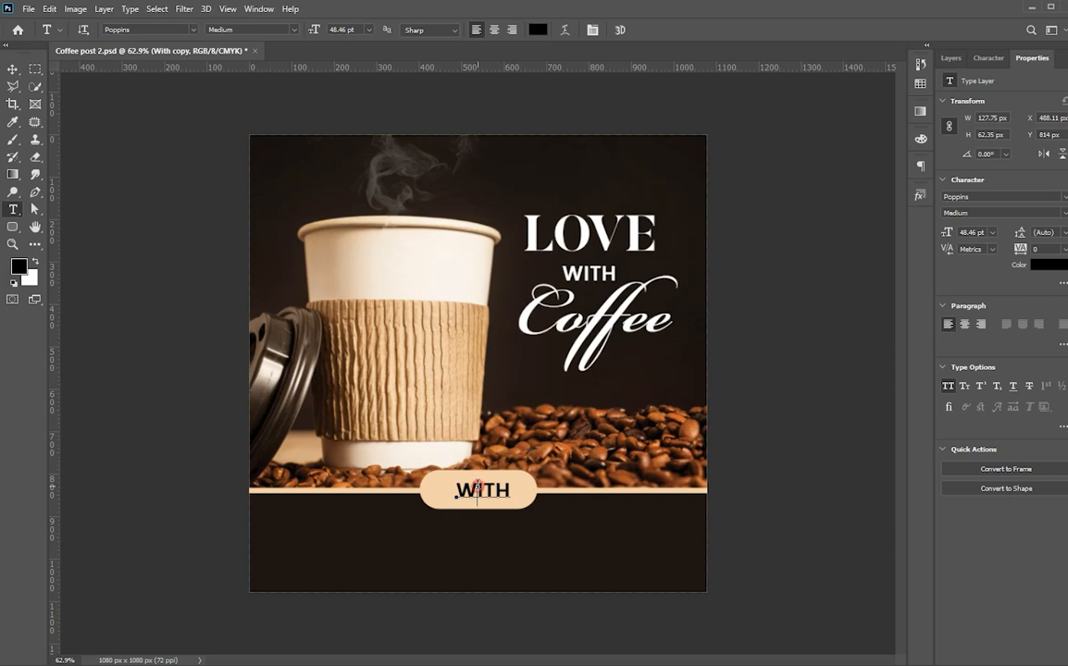
{"action": "double_click", "coordinate": [470, 473]}
{"action": "type", "text": "SHO"}
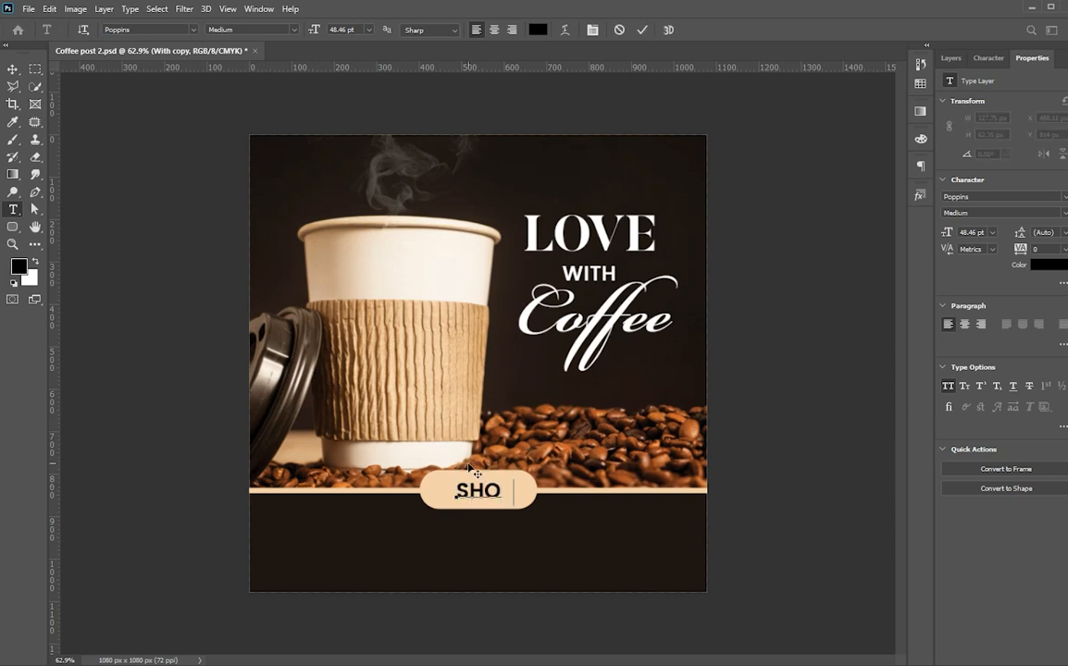
{"action": "key", "text": "ctrl+Return"}
{"action": "key", "text": "v"}
{"action": "key", "text": "Right"}
{"action": "key", "text": "Right"}
{"action": "key", "text": "Up"}
{"action": "key", "text": "Up"}
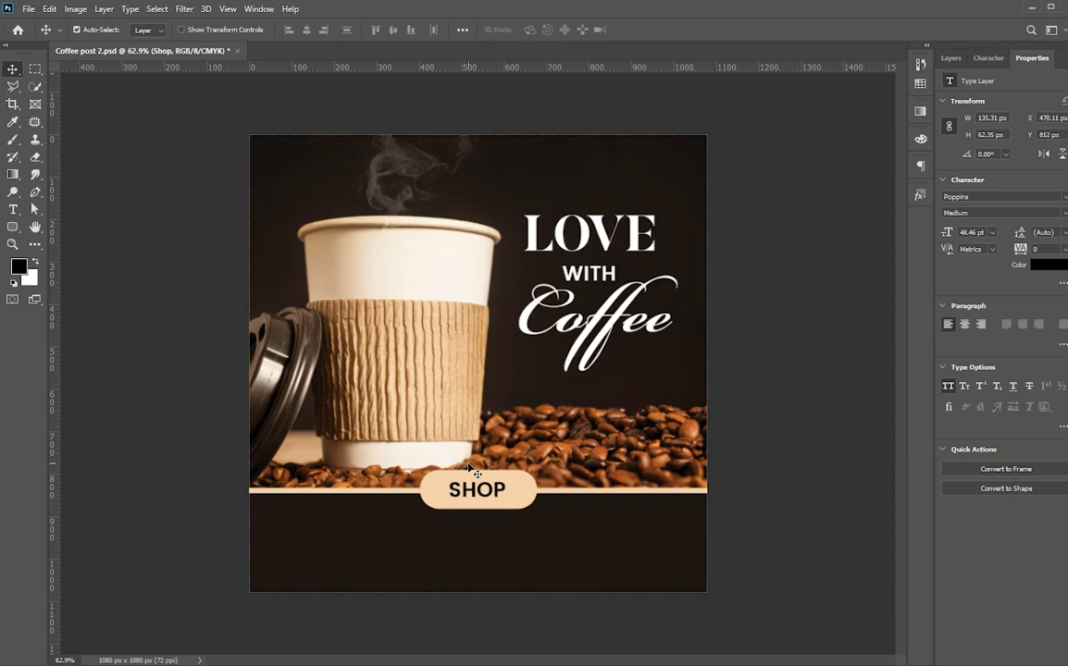
{"action": "key", "text": "shift+Left"}
{"action": "key", "text": "Left"}
{"action": "key", "text": "Left"}
Extend the text to SHOP NOW and shrink it to fit inside the pill.
{"action": "key", "text": "t"}
{"action": "left_click", "coordinate": [495, 488]}
{"action": "type", "text": "NOW"}
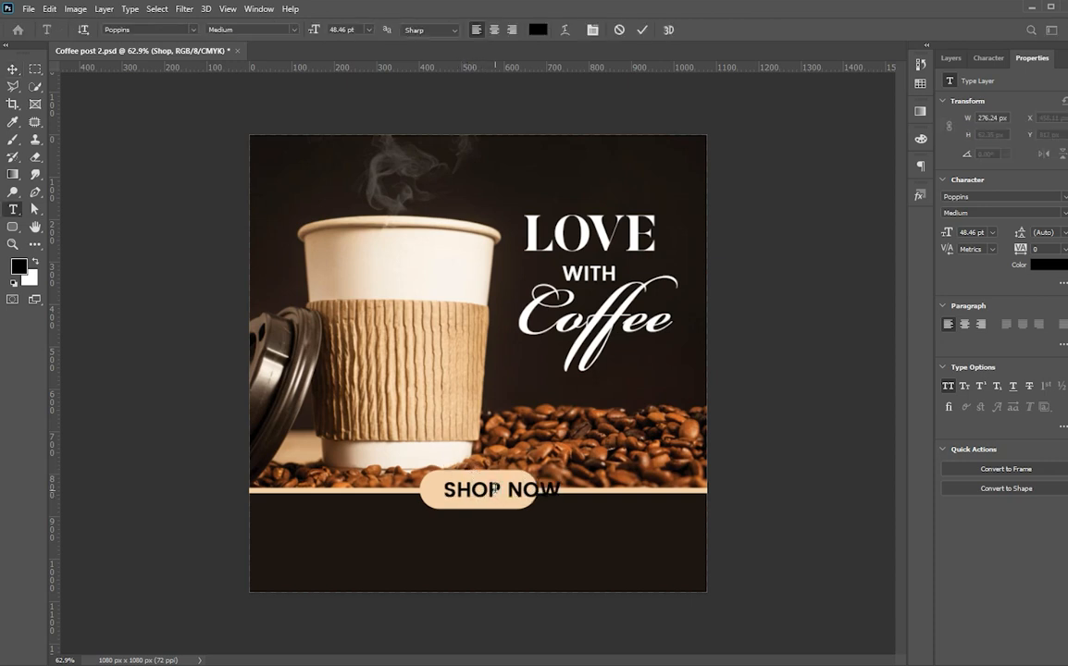
{"action": "key", "text": "ctrl+t"}
{"action": "left_click_drag", "start_coordinate": [558, 500], "coordinate": [535, 495]}
{"action": "key", "text": "Return"}
Align SHOP NOW to the canvas horizontal centre, then nudge it one pixel left.
{"action": "key", "text": "ctrl+a"}
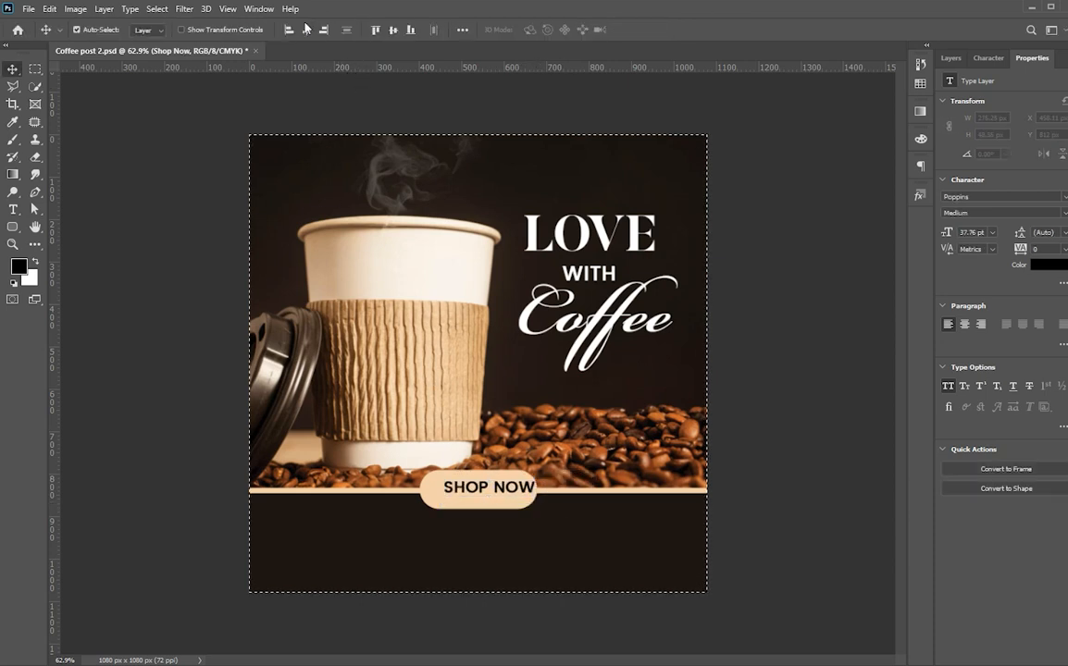
{"action": "left_click", "coordinate": [308, 33]}
{"action": "key", "text": "ctrl+d"}
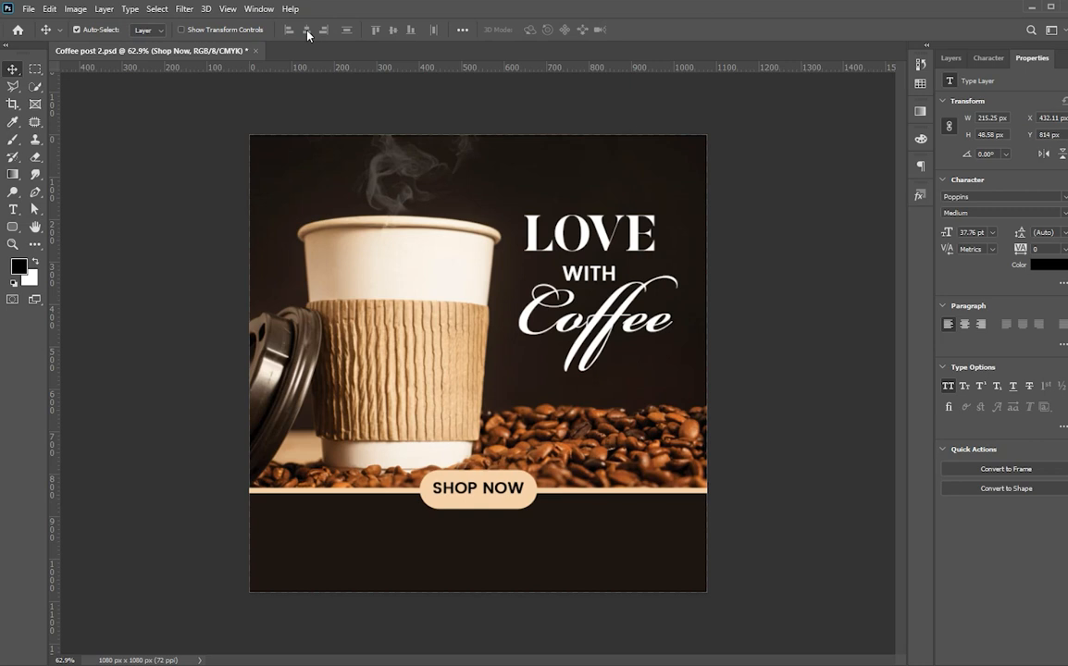
{"action": "key", "text": "Left"}
{"action": "key", "text": "Left"}
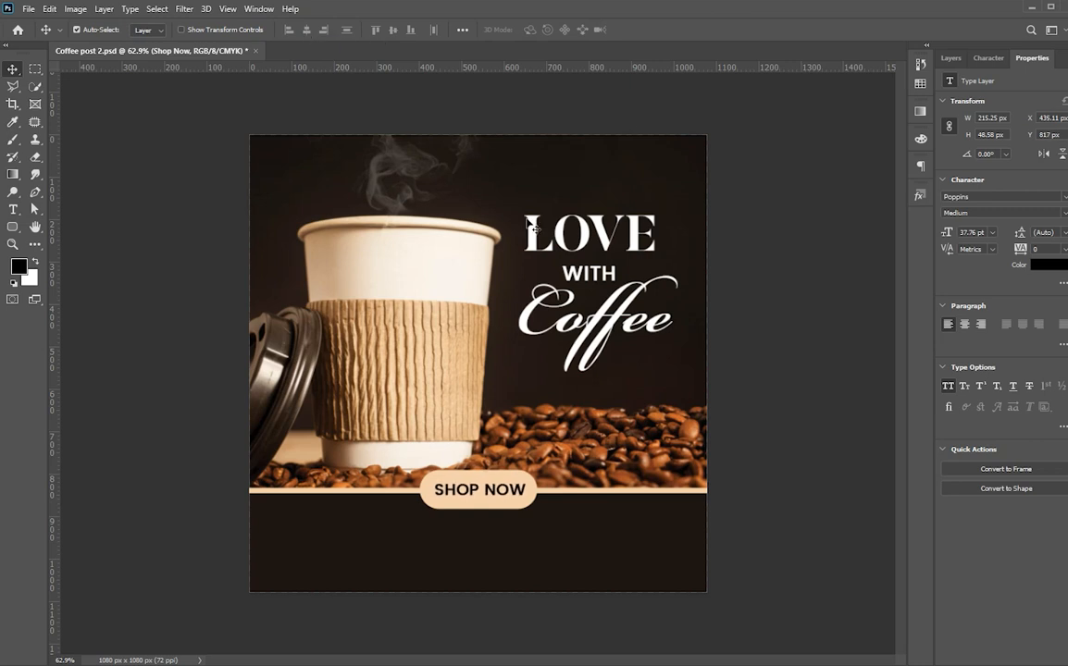
{"action": "left_click", "coordinate": [816, 431]}
Alt-drag a white copy of SHOP NOW onto the dark band below the pill.
{"action": "left_click_drag", "start_coordinate": [469, 493], "coordinate": [372, 554]}
{"action": "key", "text": "ctrl+BackSpace"}
{"action": "scroll", "coordinate": [372, 555], "scroll_direction": "up", "scroll_amount": 3}
{"action": "left_click_drag", "start_coordinate": [431, 602], "coordinate": [476, 460]}
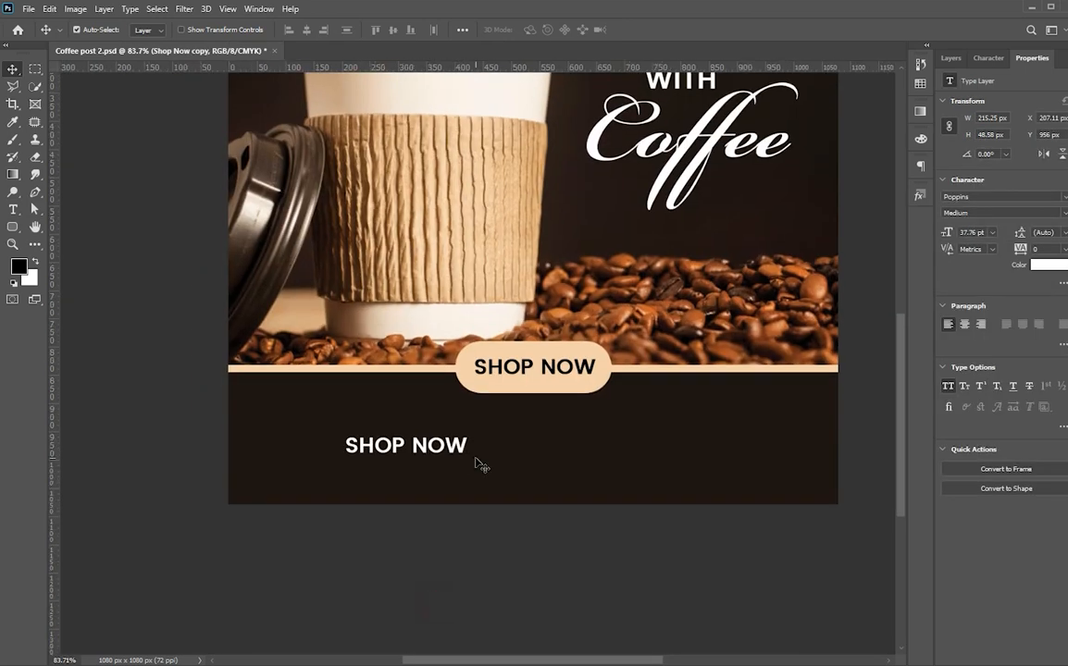
Turn off All Caps so the copy reads 'Shop Now' in Poppins, and move it left.
{"action": "left_click", "coordinate": [985, 57]}
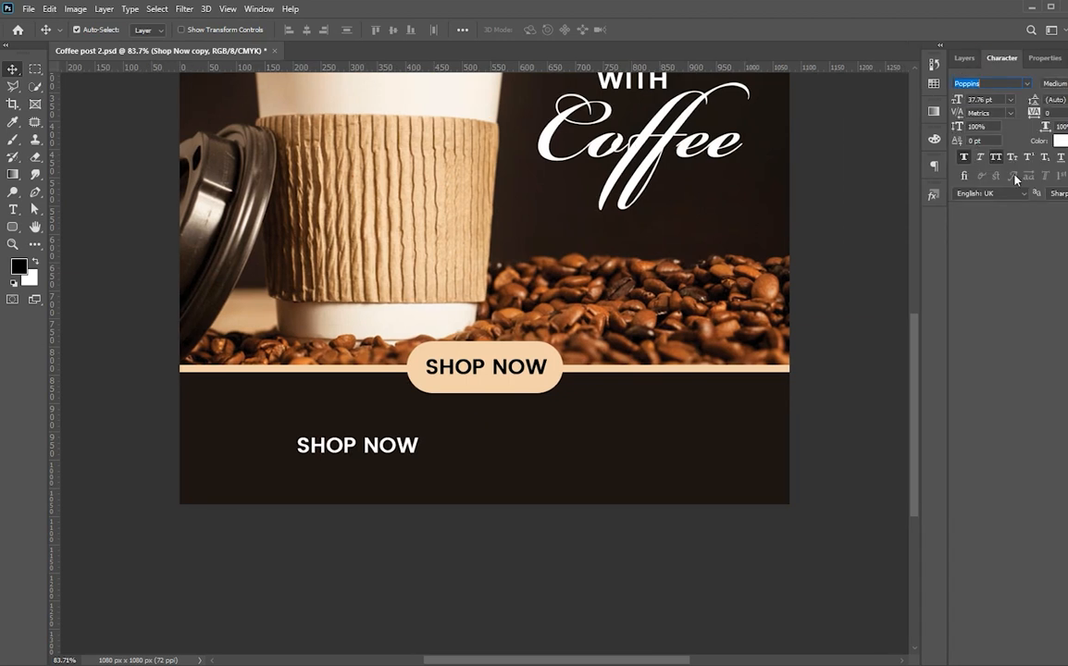
{"action": "left_click", "coordinate": [996, 158]}
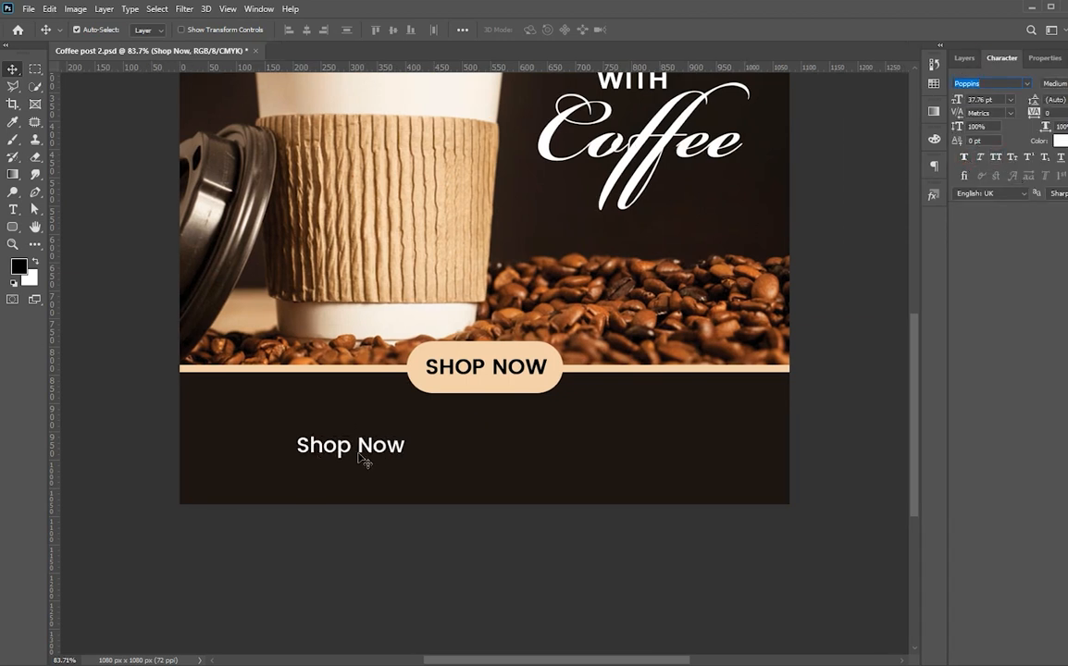
{"action": "type", "text": "a"}
{"action": "key", "text": "ctrl+shift+k"}
{"action": "key", "text": "ctrl+shift+b"}
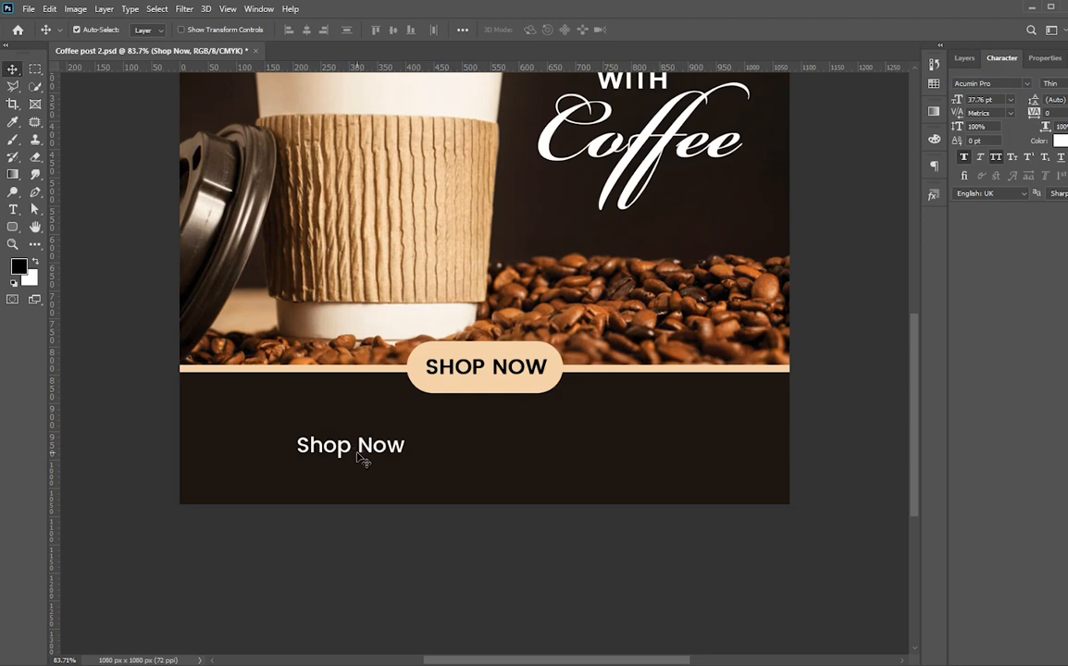
{"action": "key", "text": "ctrl+z"}
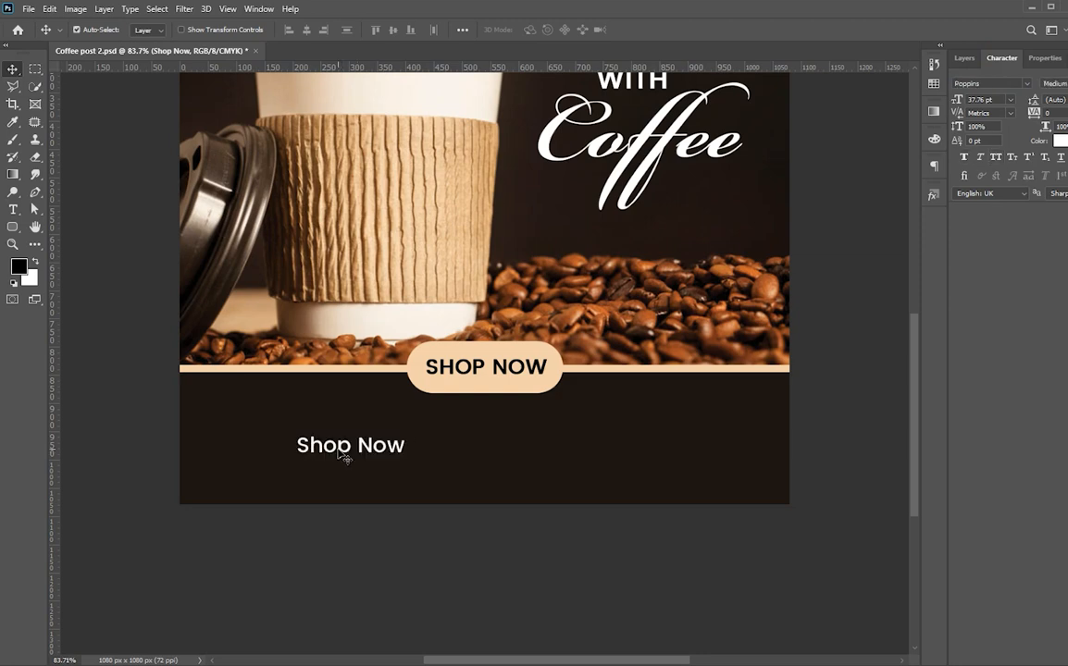
{"action": "key", "text": "t"}
{"action": "left_click", "coordinate": [310, 445]}
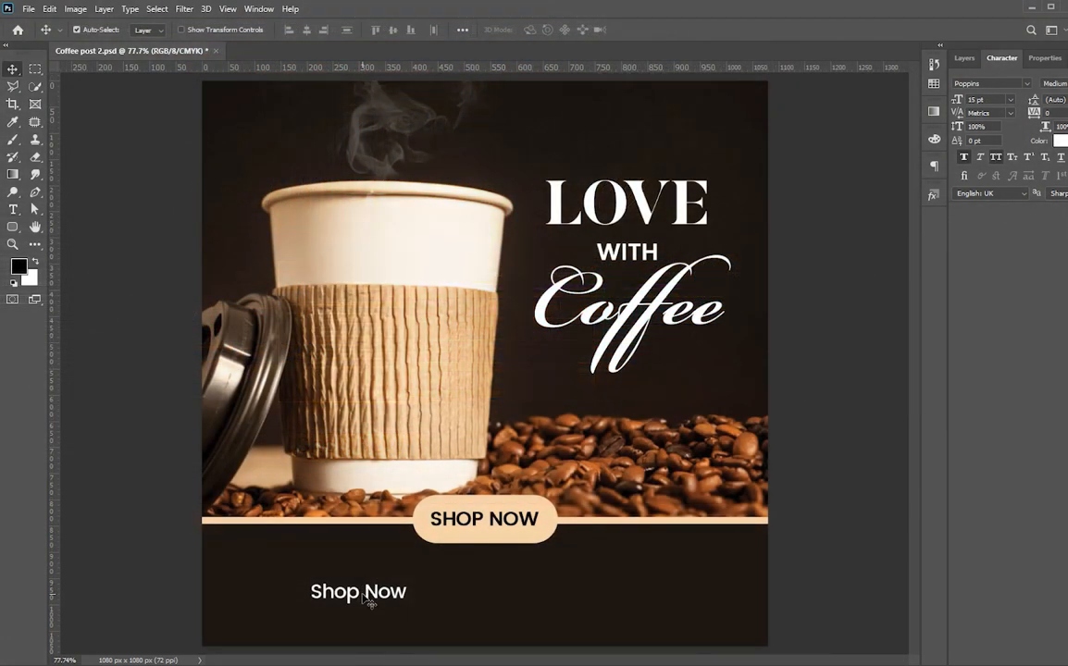
{"action": "left_click_drag", "start_coordinate": [367, 601], "coordinate": [335, 600]}
Retype the Shop Now copy as 'Visit our Website' at 30 pt.
{"action": "key", "text": "t"}
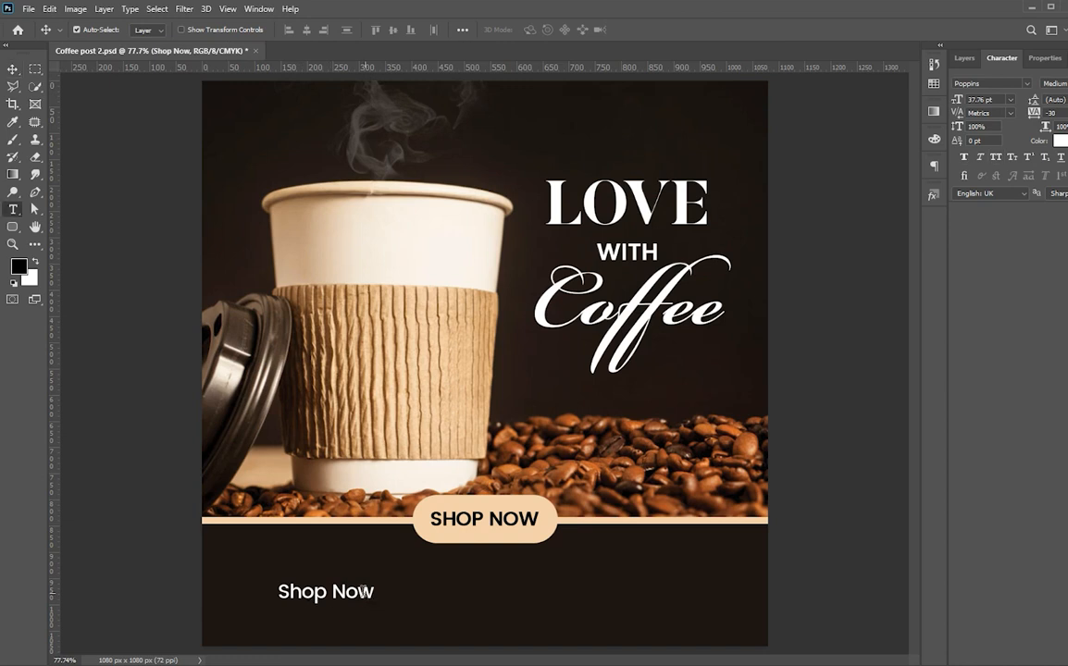
{"action": "left_click", "coordinate": [361, 591]}
{"action": "key", "text": "ctrl+a"}
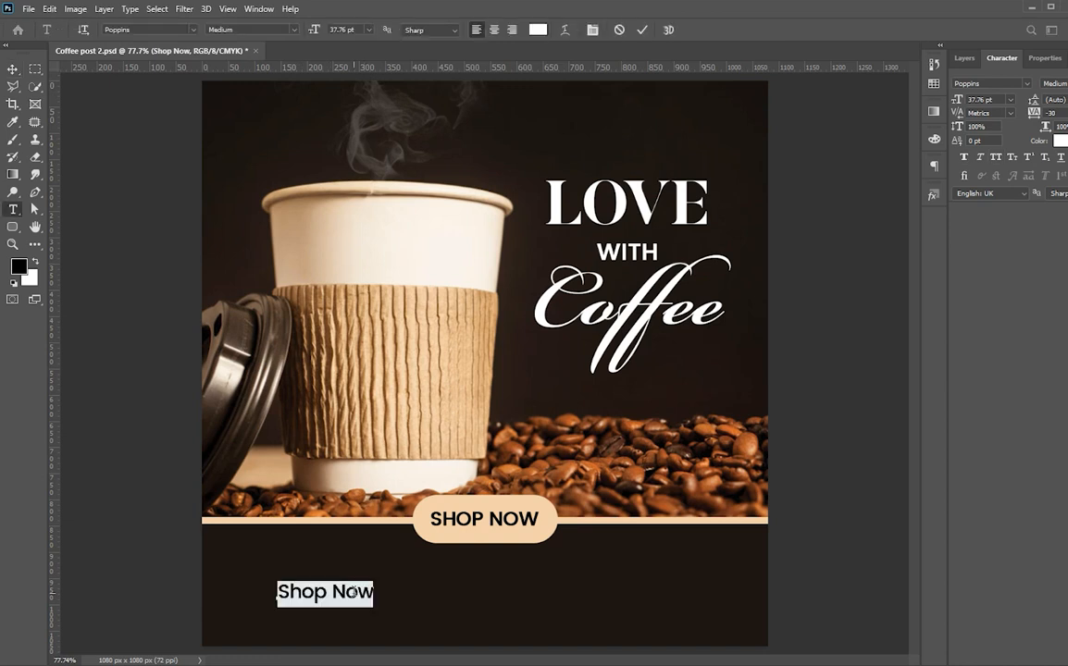
{"action": "type", "text": "Visit"}
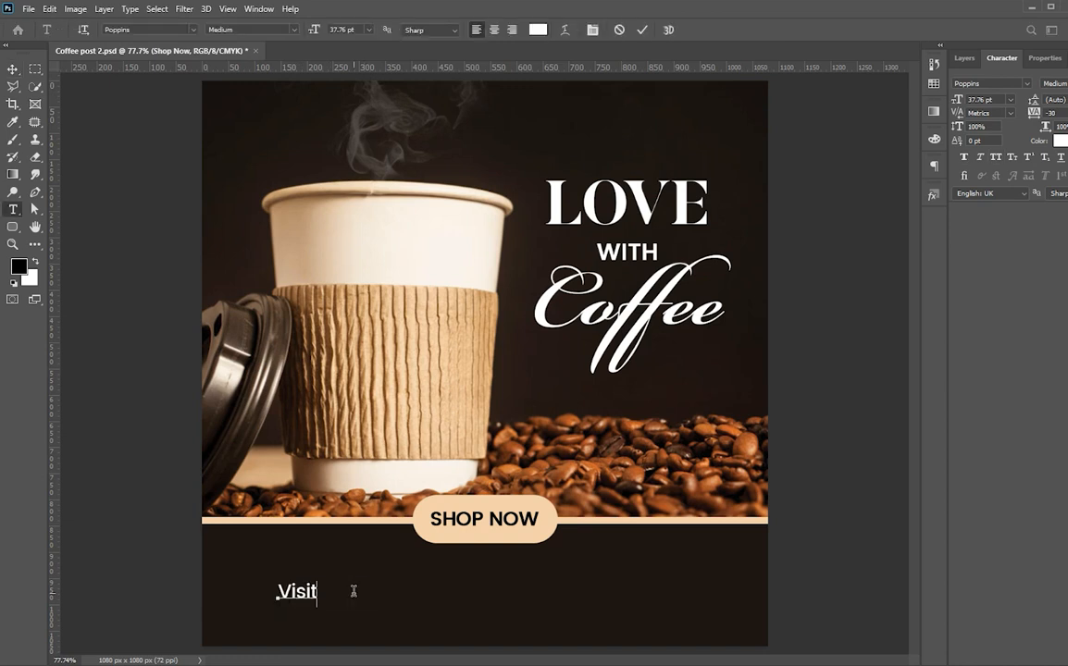
{"action": "type", "text": " our Website"}
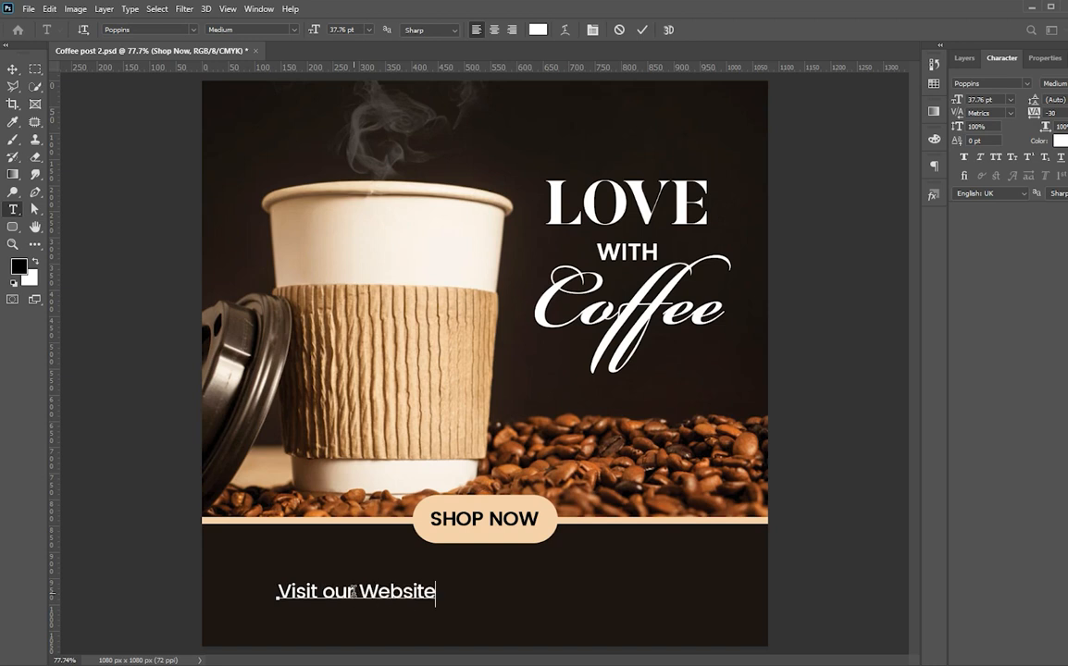
{"action": "key", "text": "ctrl+Return"}
{"action": "key", "text": "v"}
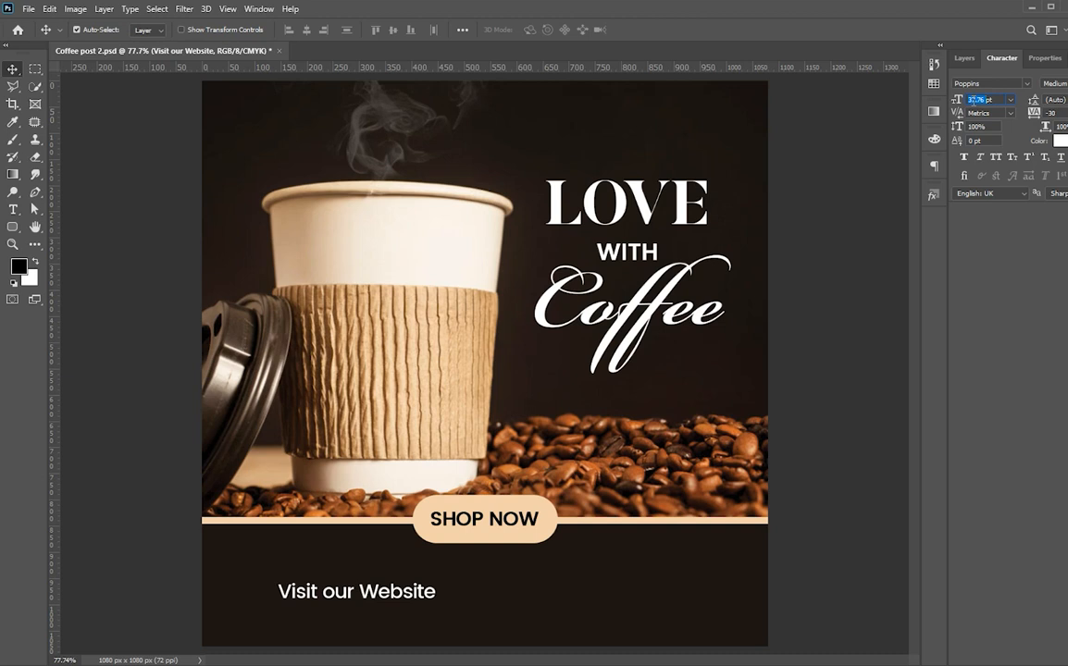
{"action": "key", "text": "Return"}
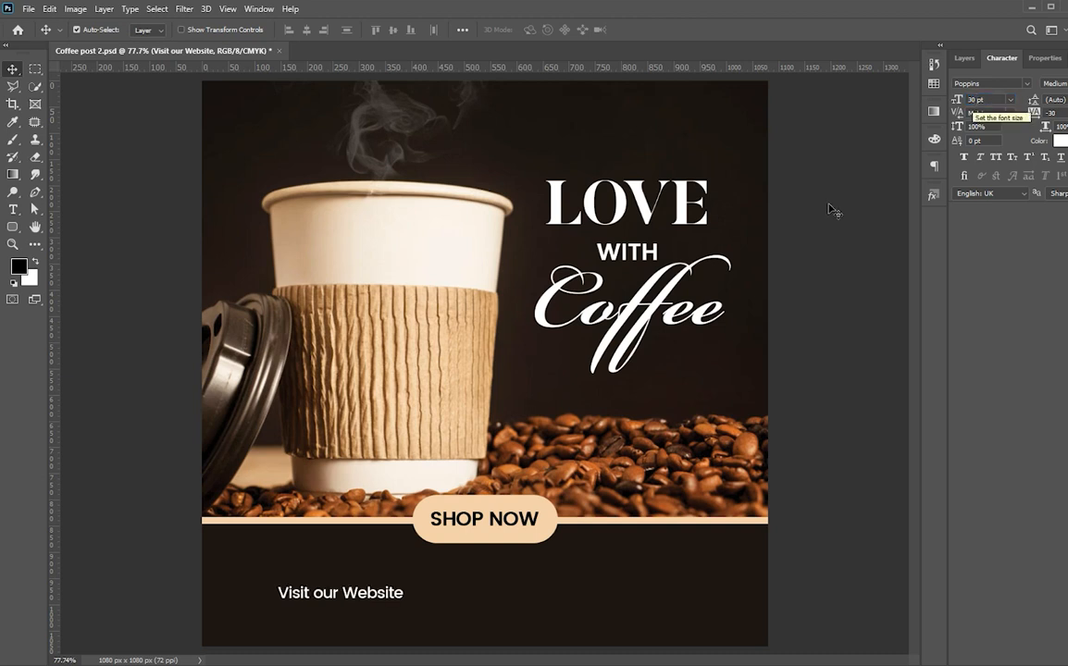
{"action": "mouse_move", "coordinate": [355, 599]}
{"action": "left_mouse_down"}
{"action": "mouse_move", "coordinate": [343, 589]}
{"action": "mouse_move", "coordinate": [351, 612]}
{"action": "left_mouse_up"}
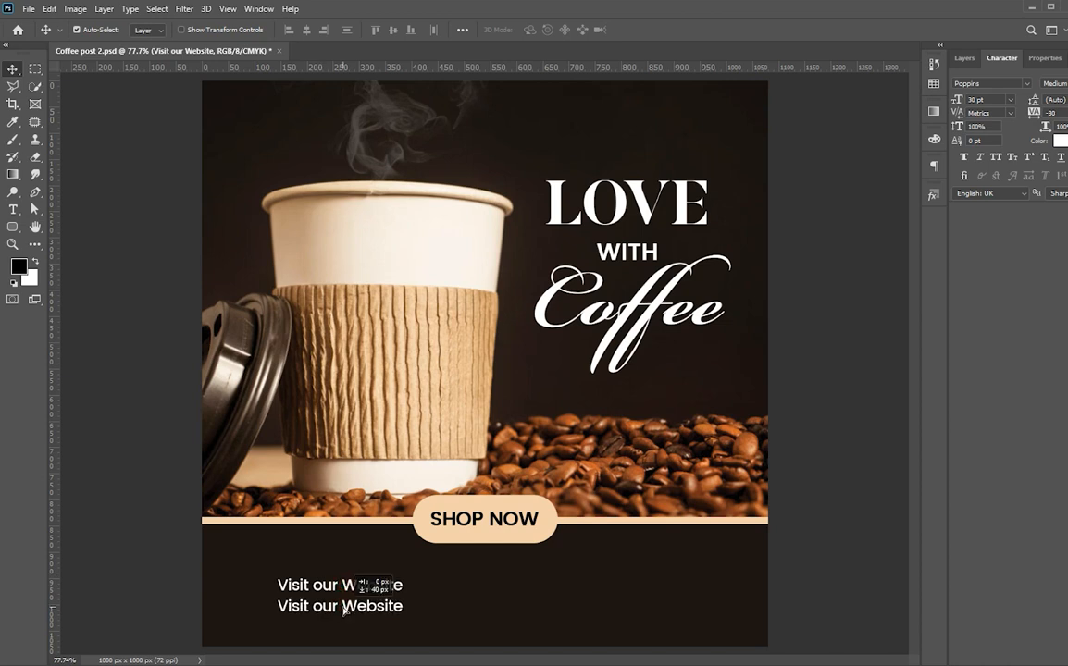
{"action": "double_click", "coordinate": [343, 606]}
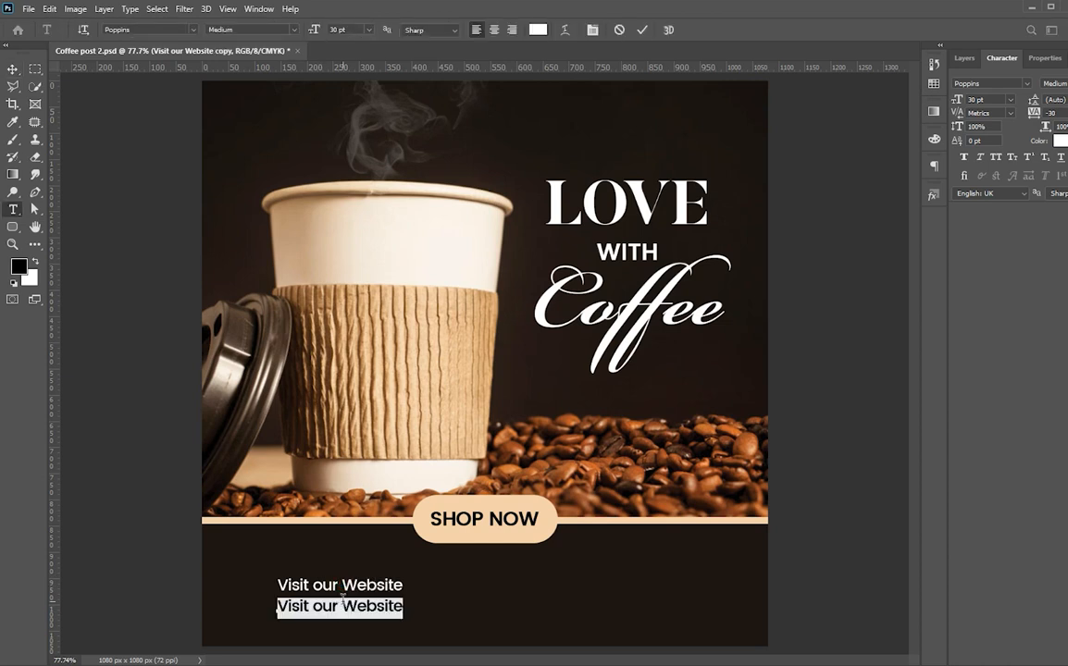
{"action": "type", "text": "wwww."}
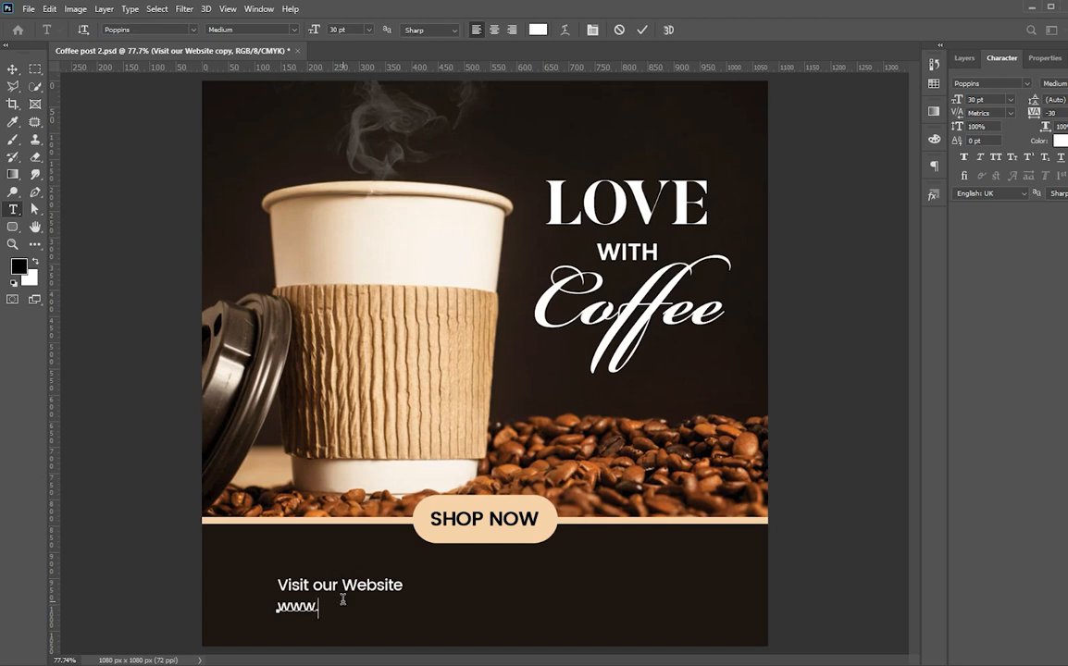
{"action": "type", "text": "coffeeshop.com"}
{"action": "key", "text": "ctrl+Return"}
{"action": "key", "text": "v"}
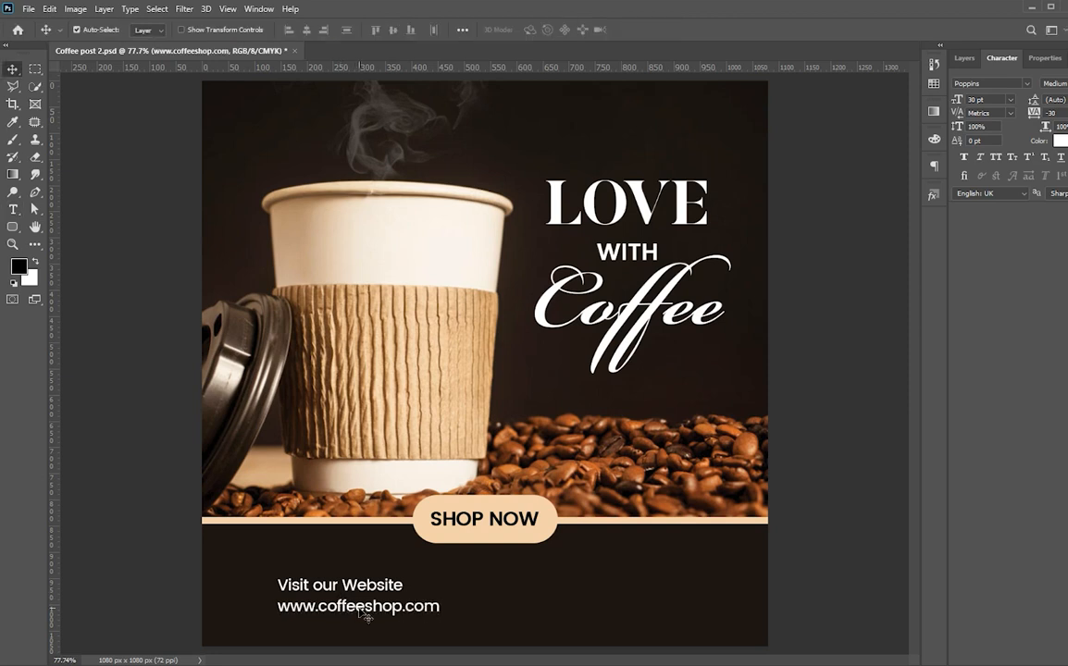
{"action": "left_click_drag", "start_coordinate": [324, 613], "coordinate": [601, 613]}
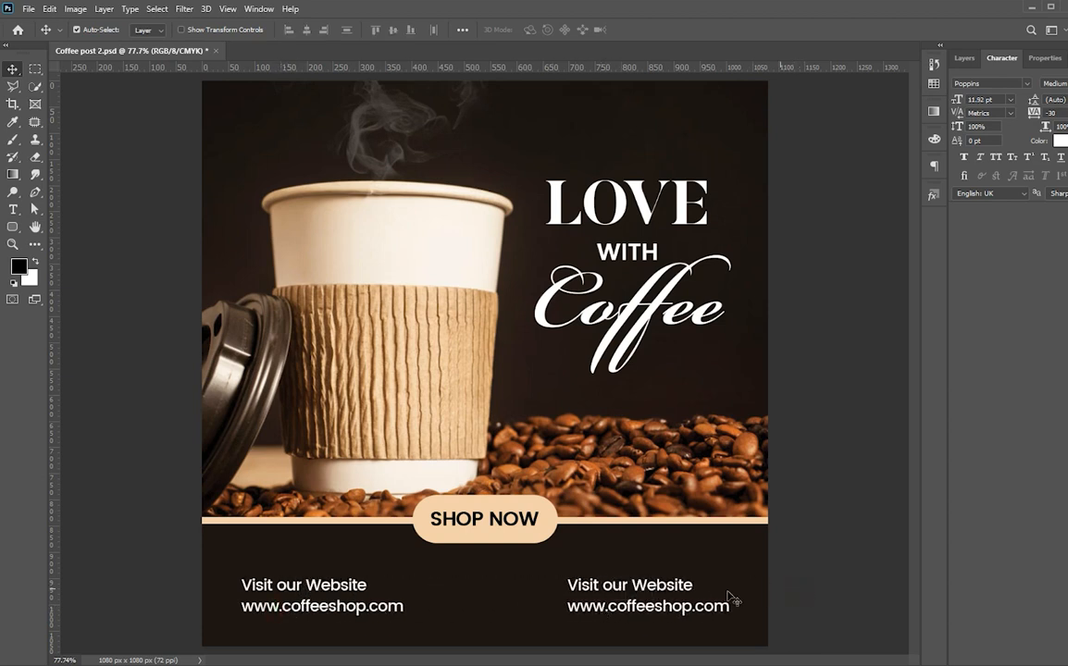
Change the right-hand top line to 'Contact Us'.
{"action": "key", "text": "t"}
{"action": "left_click", "coordinate": [634, 591]}
{"action": "triple_click", "coordinate": [635, 590]}
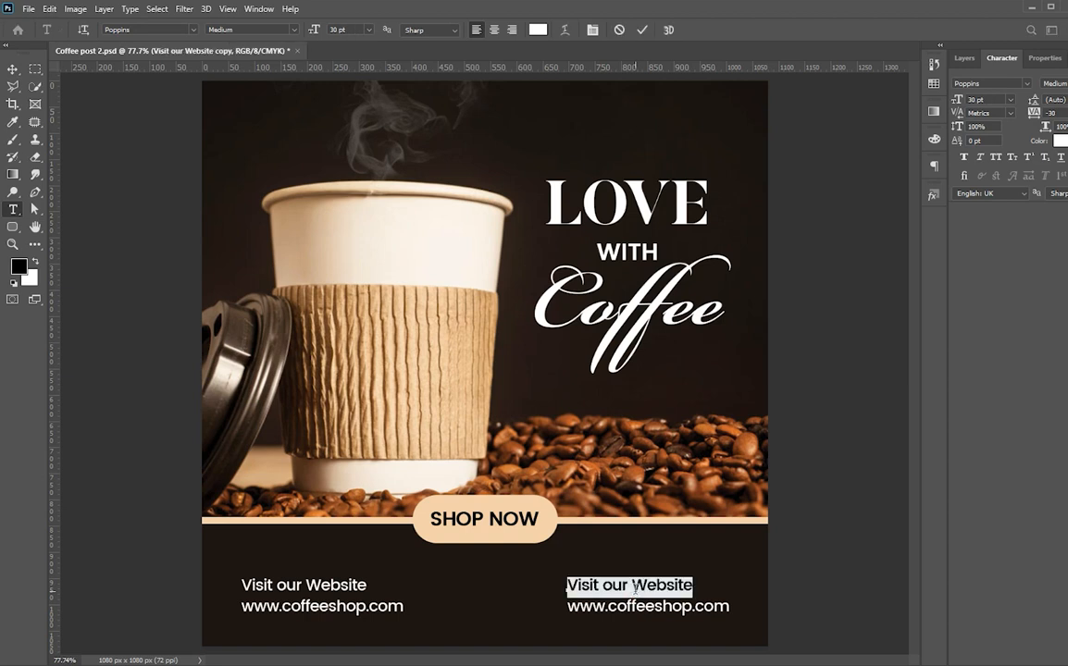
{"action": "type", "text": "Contact us"}
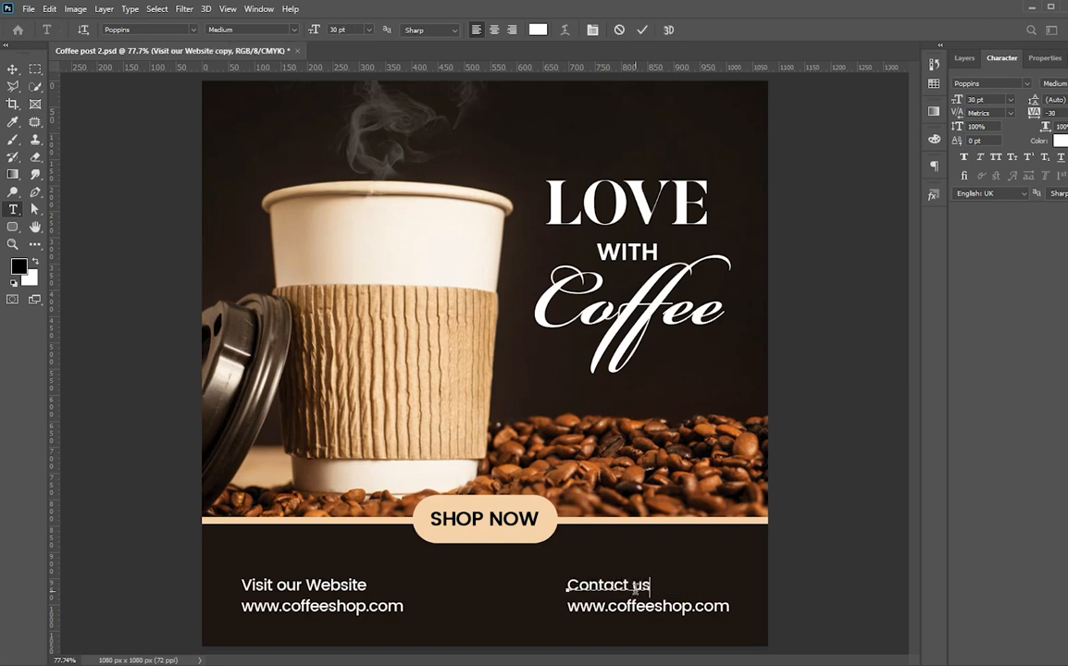
{"action": "key", "text": "BackSpace"}
{"action": "key", "text": "BackSpace"}
{"action": "type", "text": "U"}
{"action": "key", "text": "ctrl+Return"}
Replace the web address beneath with the shop's phone number and nudge it into place.
{"action": "left_click", "coordinate": [632, 608]}
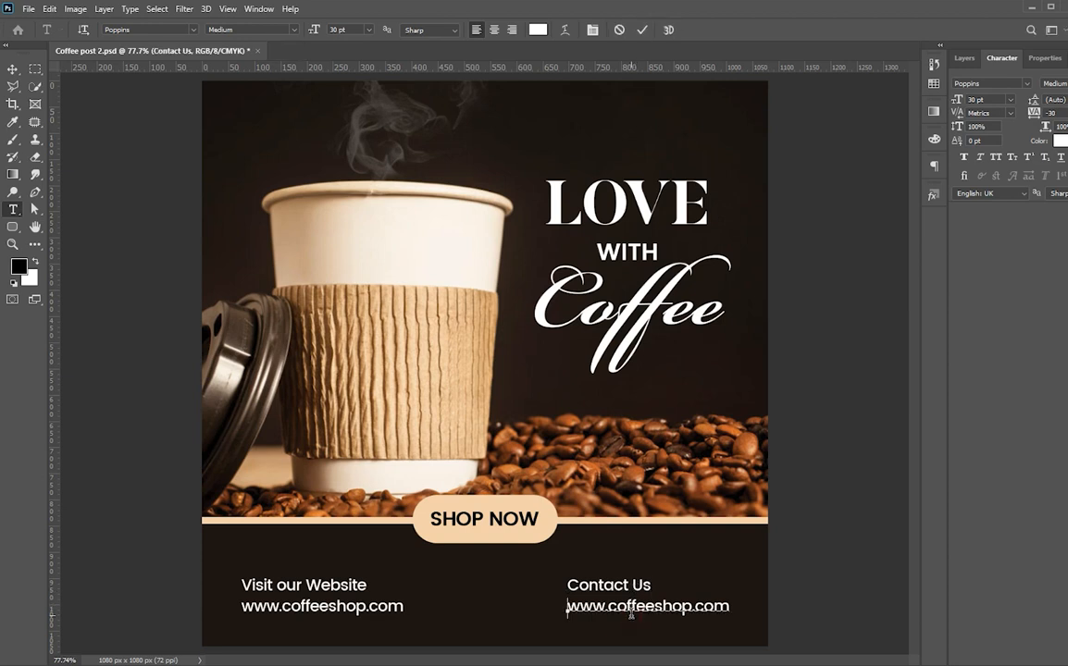
{"action": "key", "text": "ctrl+a"}
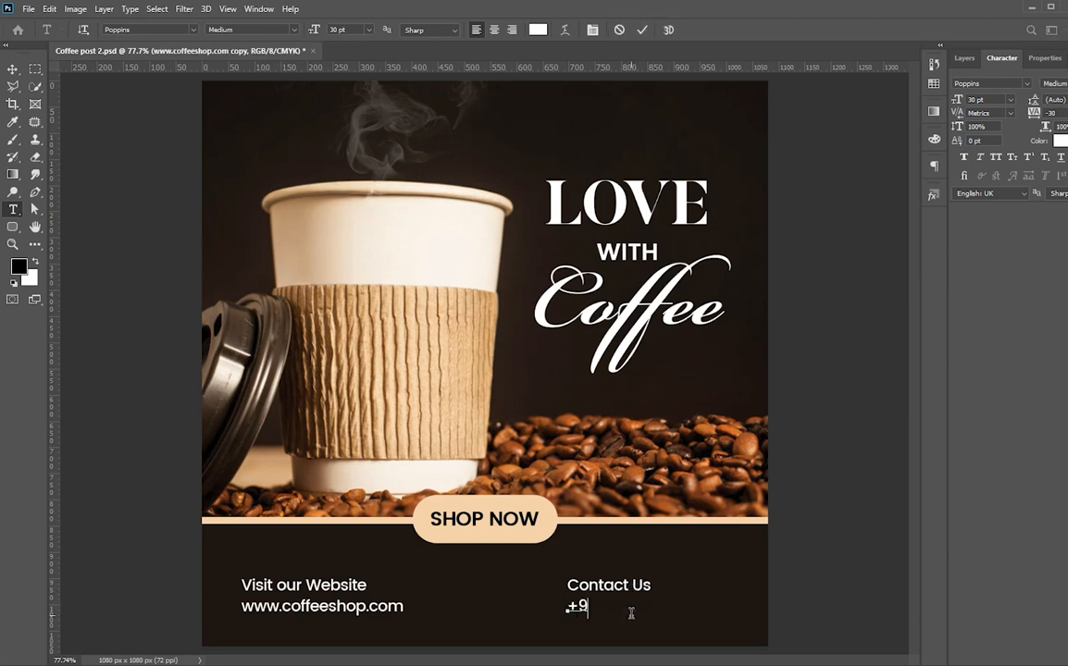
{"action": "key", "text": "ctrl+Return"}
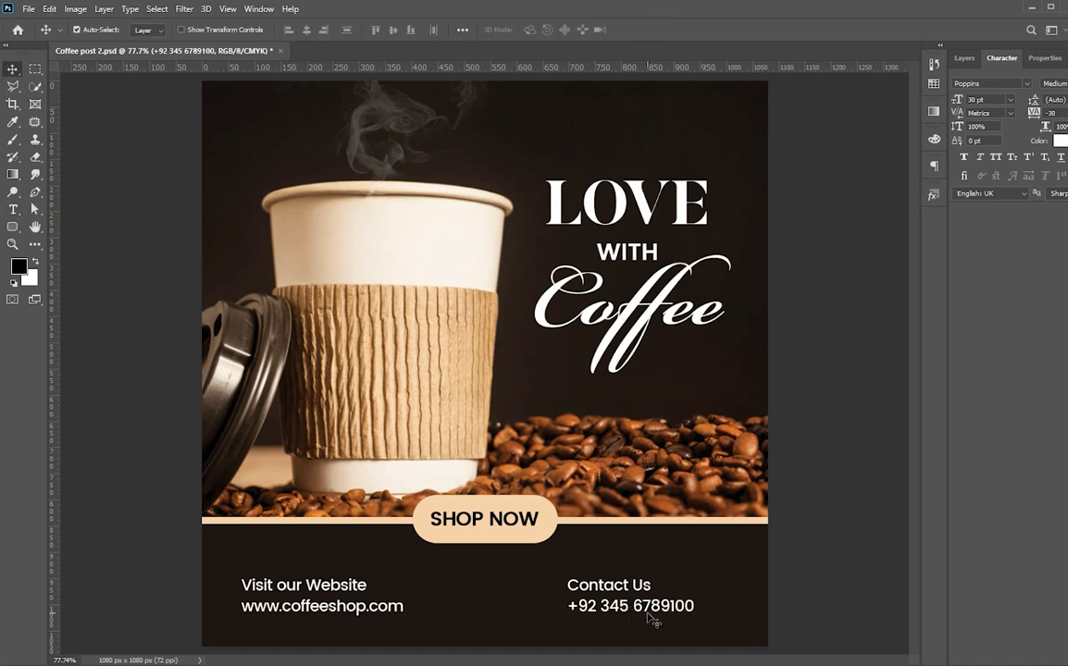
{"action": "key", "text": "ctrl+minus"}
{"action": "key", "text": "ctrl+plus"}
{"action": "key", "text": "Right"}
{"action": "key", "text": "Right"}
{"action": "key", "text": "Right"}
{"action": "key", "text": "Right"}
{"action": "key", "text": "Left"}
{"action": "key", "text": "Left"}
{"action": "key", "text": "Left"}
{"action": "key", "text": "Left"}
{"action": "key", "text": "Left"}
{"action": "key", "text": "Left"}
{"action": "key", "text": "Left"}
{"action": "key", "text": "Left"}
{"action": "key", "text": "Left"}
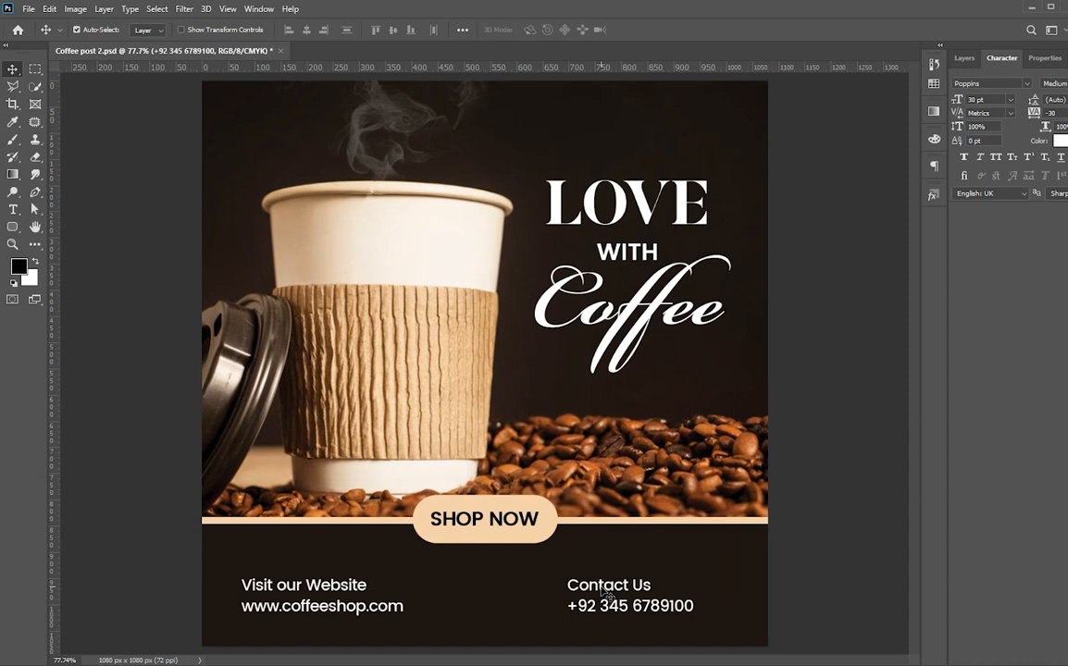
Show the globe Website icon and shrink it to about 71%.
{"action": "left_click", "coordinate": [964, 58]}
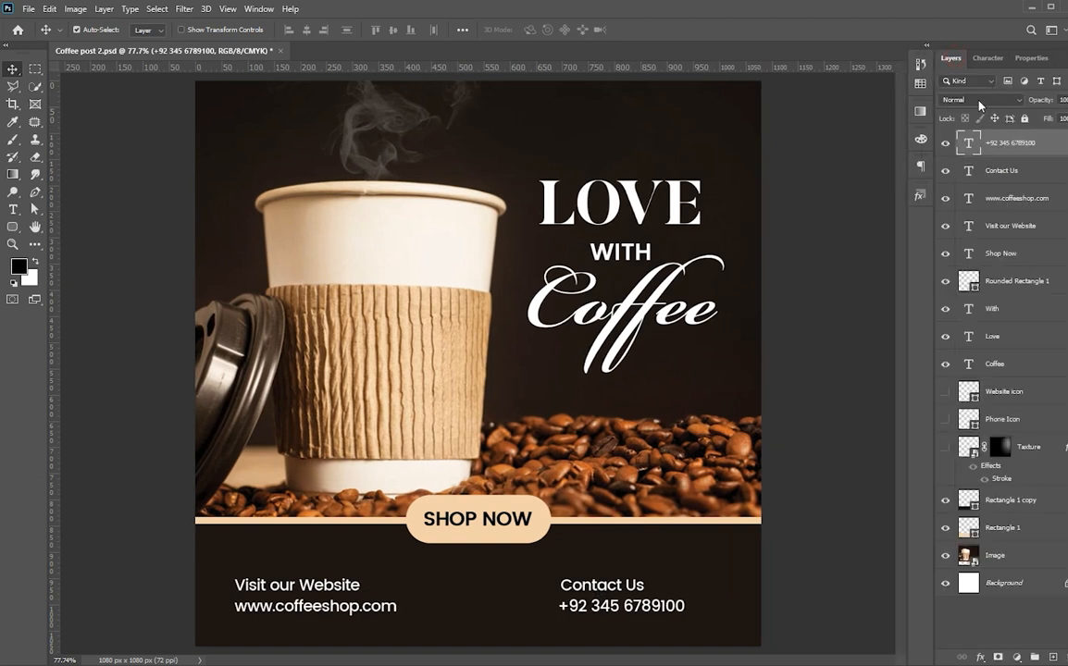
{"action": "left_click", "coordinate": [945, 392]}
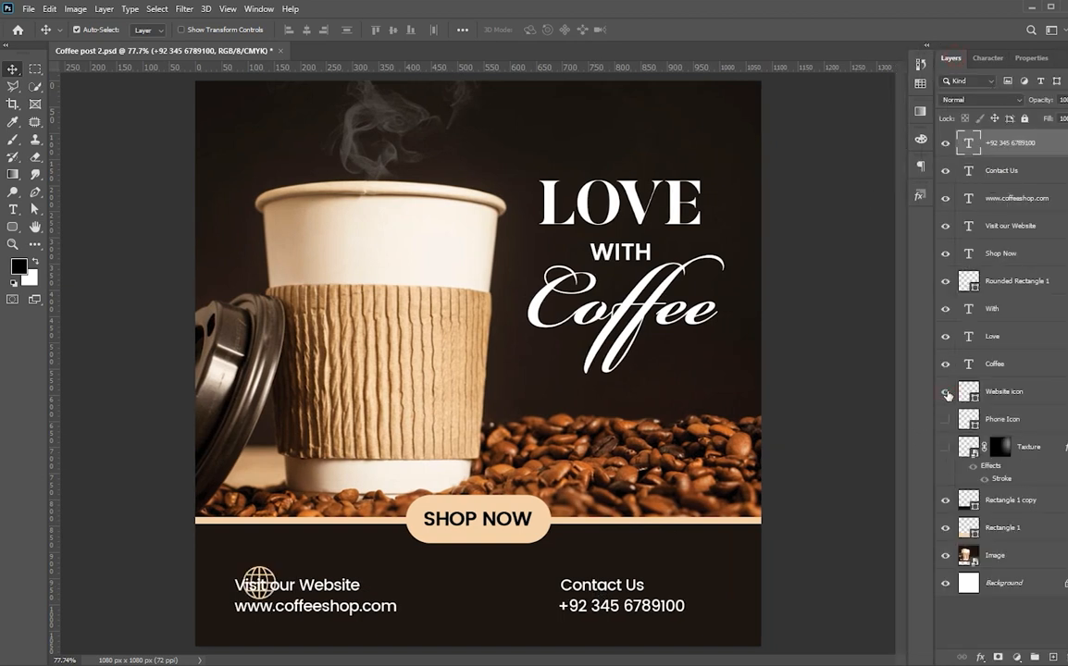
{"action": "left_click", "coordinate": [1004, 392]}
{"action": "key", "text": "ctrl+t"}
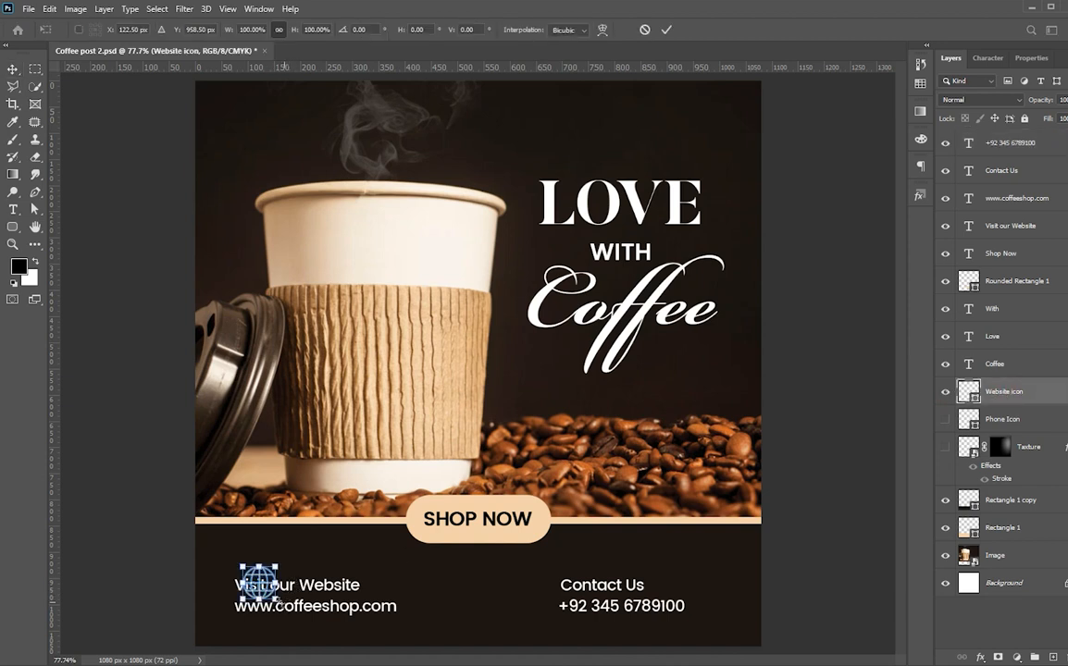
{"action": "left_click_drag", "start_coordinate": [277, 600], "coordinate": [222, 598]}
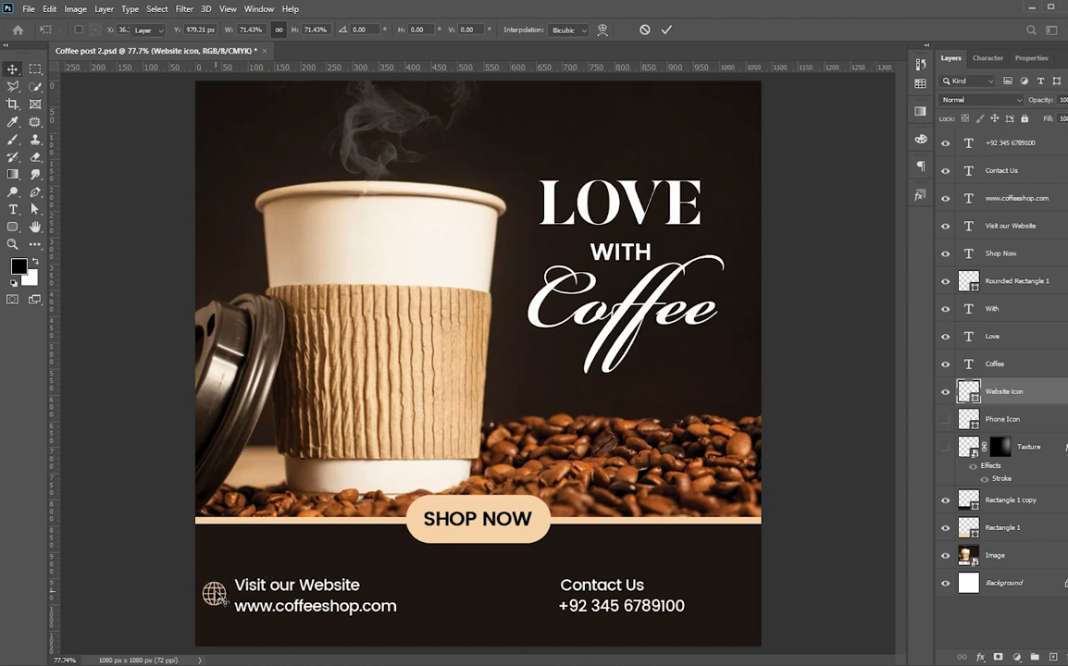
{"action": "key", "text": "Return"}
Move the globe icon and both website lines right together.
{"action": "left_click", "coordinate": [269, 587], "text": "shift"}
{"action": "left_click", "coordinate": [276, 610], "text": "shift"}
{"action": "left_click_drag", "start_coordinate": [250, 607], "coordinate": [282, 606]}
{"action": "left_click", "coordinate": [150, 576]}
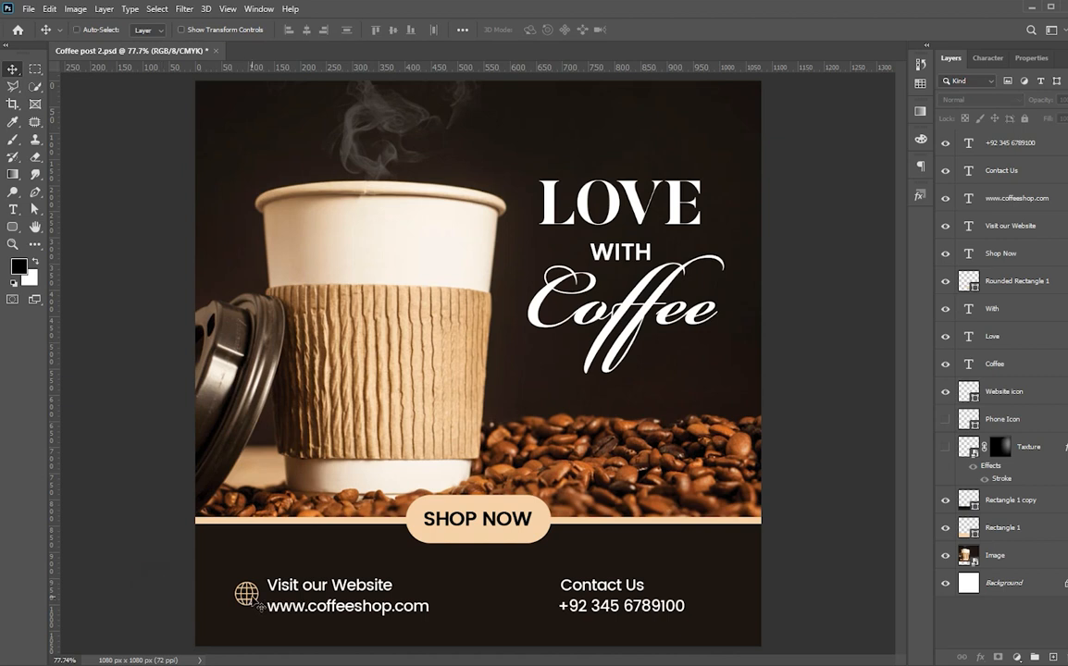
Enlarge the globe icon to about 137% and nudge it into position.
{"action": "left_click", "coordinate": [1003, 393]}
{"action": "key", "text": "ctrl+t"}
{"action": "left_click_drag", "start_coordinate": [259, 608], "coordinate": [265, 611]}
{"action": "key", "text": "Return"}
{"action": "key", "text": "shift+Left"}
{"action": "key", "text": "shift+Left"}
{"action": "key", "text": "Right"}
{"action": "key", "text": "Right"}
{"action": "key", "text": "Right"}
{"action": "key", "text": "Right"}
{"action": "key", "text": "Right"}
{"action": "key", "text": "Right"}
{"action": "key", "text": "Right"}
{"action": "key", "text": "Right"}
{"action": "key", "text": "Right"}
{"action": "key", "text": "Right"}
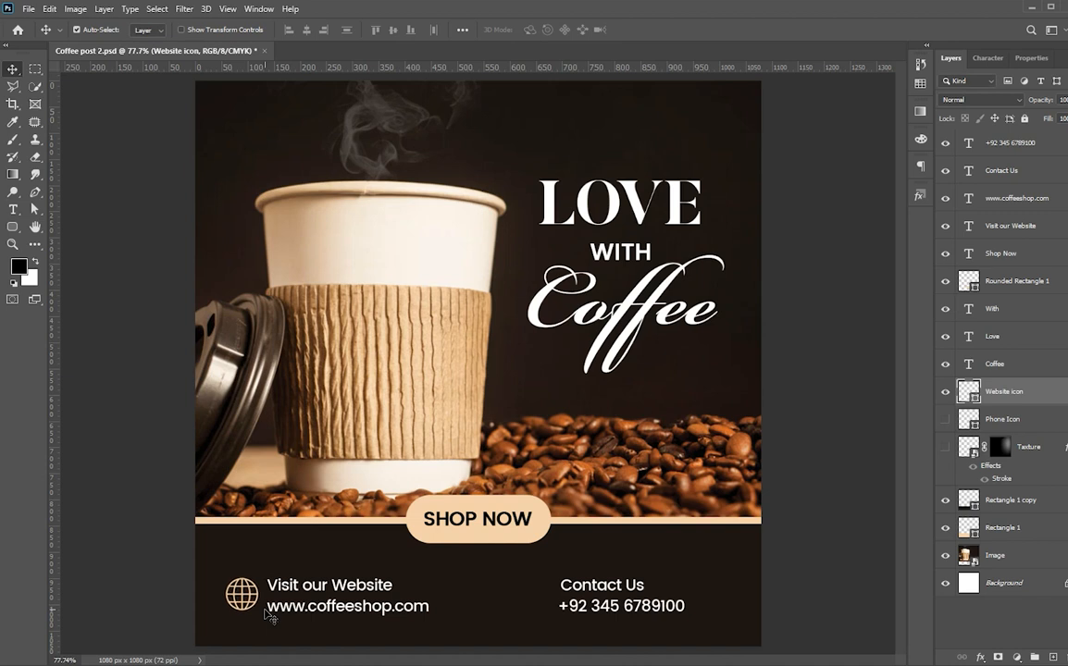
Fine-tune alignment of the globe icon against the two website lines.
{"action": "left_click", "coordinate": [270, 610], "text": "shift"}
{"action": "left_click", "coordinate": [302, 586], "text": "shift"}
{"action": "key", "text": "shift+Right"}
{"action": "key", "text": "shift+Right"}
{"action": "key", "text": "shift+Right"}
{"action": "key", "text": "shift+Right"}
{"action": "key", "text": "shift+Right"}
{"action": "key", "text": "shift+Right"}
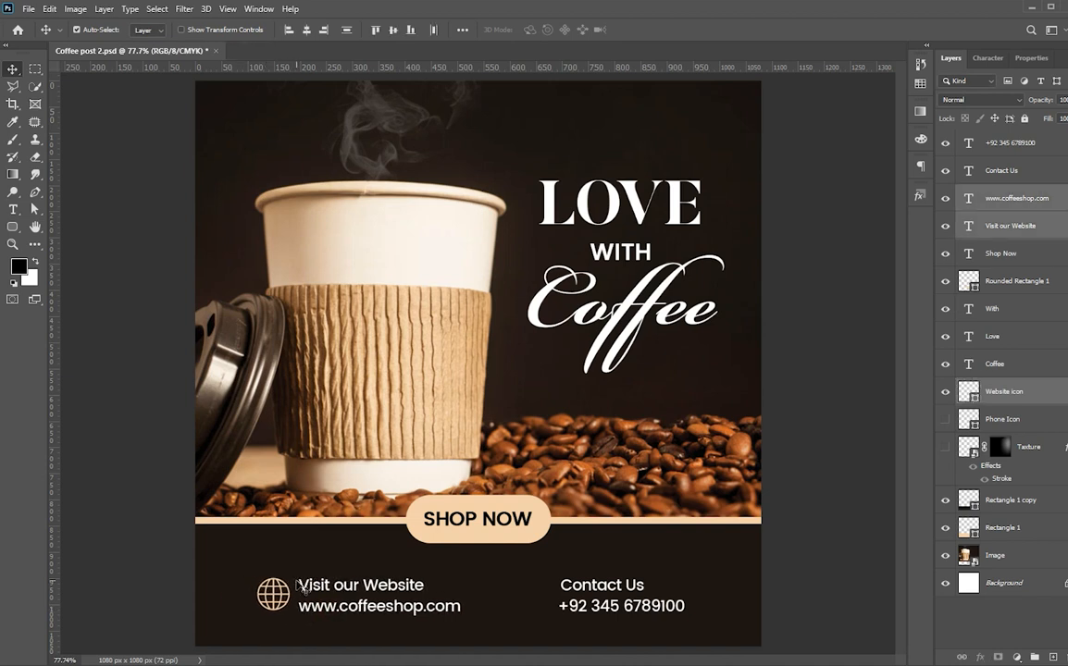
{"action": "left_click", "coordinate": [79, 584]}
{"action": "left_click", "coordinate": [1007, 389]}
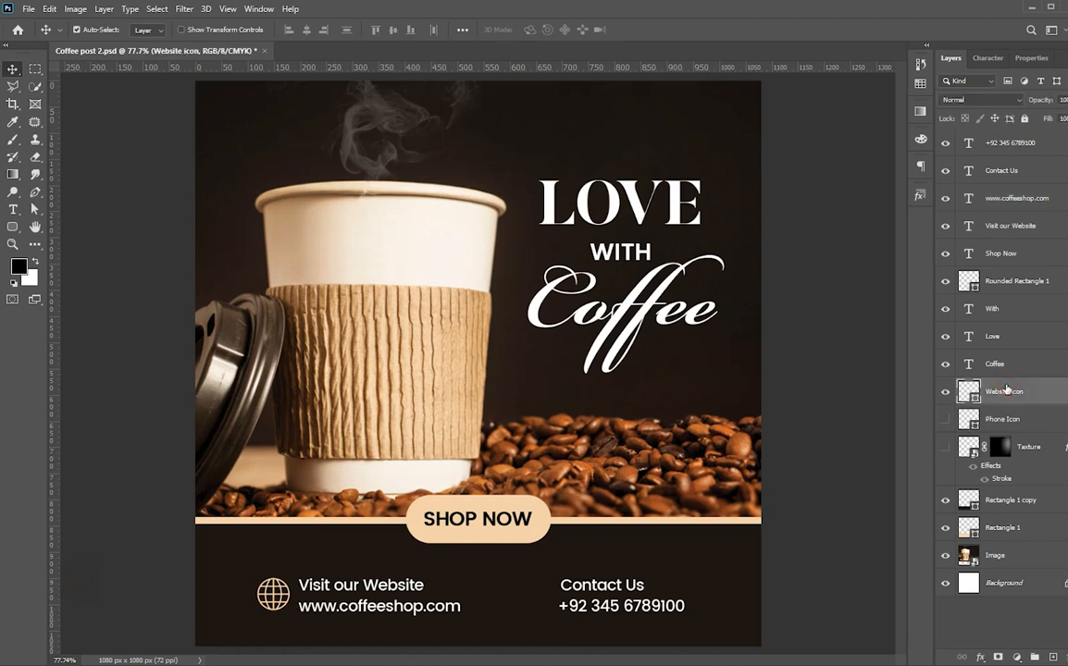
{"action": "key", "text": "shift+Left"}
{"action": "key", "text": "shift+Left"}
{"action": "key", "text": "Right"}
{"action": "key", "text": "Right"}
{"action": "key", "text": "Right"}
{"action": "key", "text": "Right"}
{"action": "key", "text": "Right"}
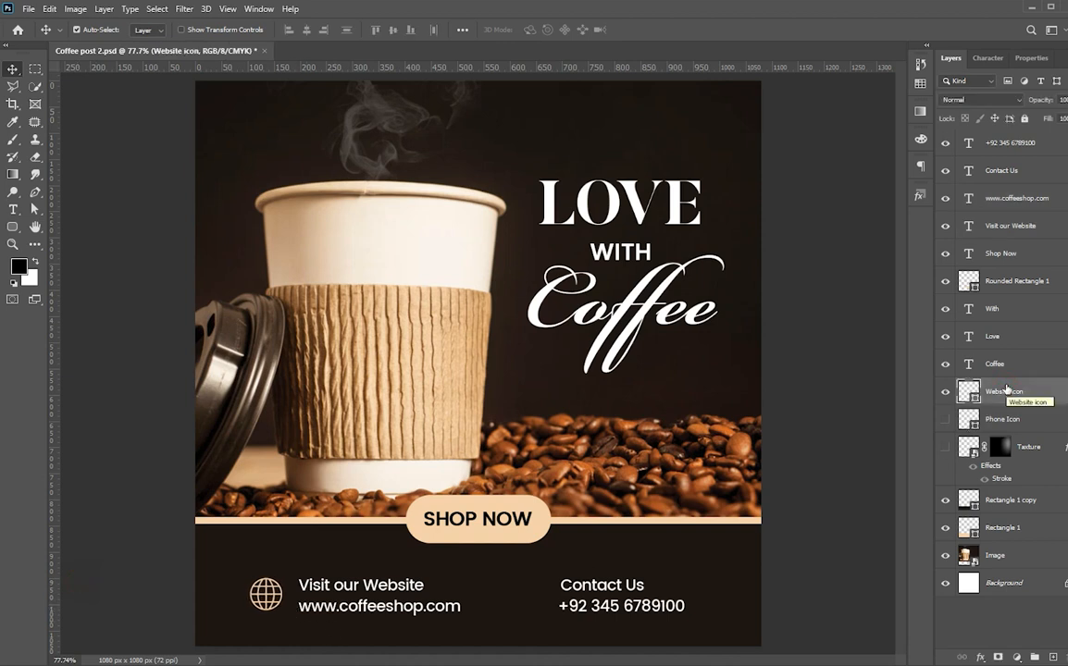
{"action": "left_click", "coordinate": [394, 613], "text": "shift"}
{"action": "left_click", "coordinate": [396, 587], "text": "shift"}
{"action": "key", "text": "shift+Left"}
{"action": "key", "text": "shift+Left"}
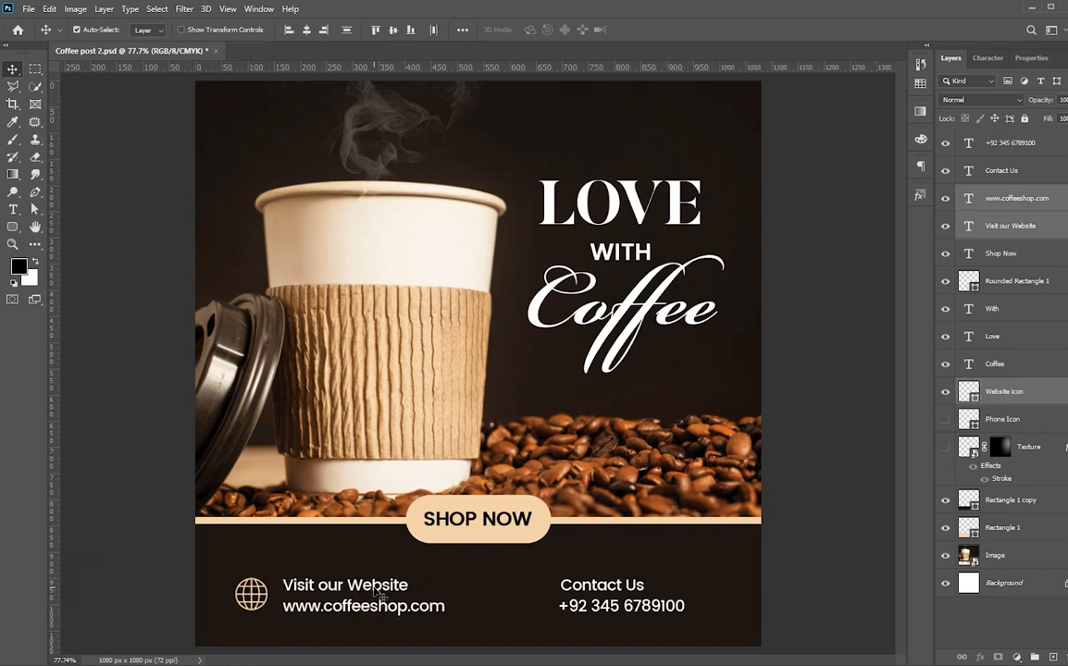
Show the Phone Icon and place it left of Contact Us.
{"action": "left_click", "coordinate": [823, 571]}
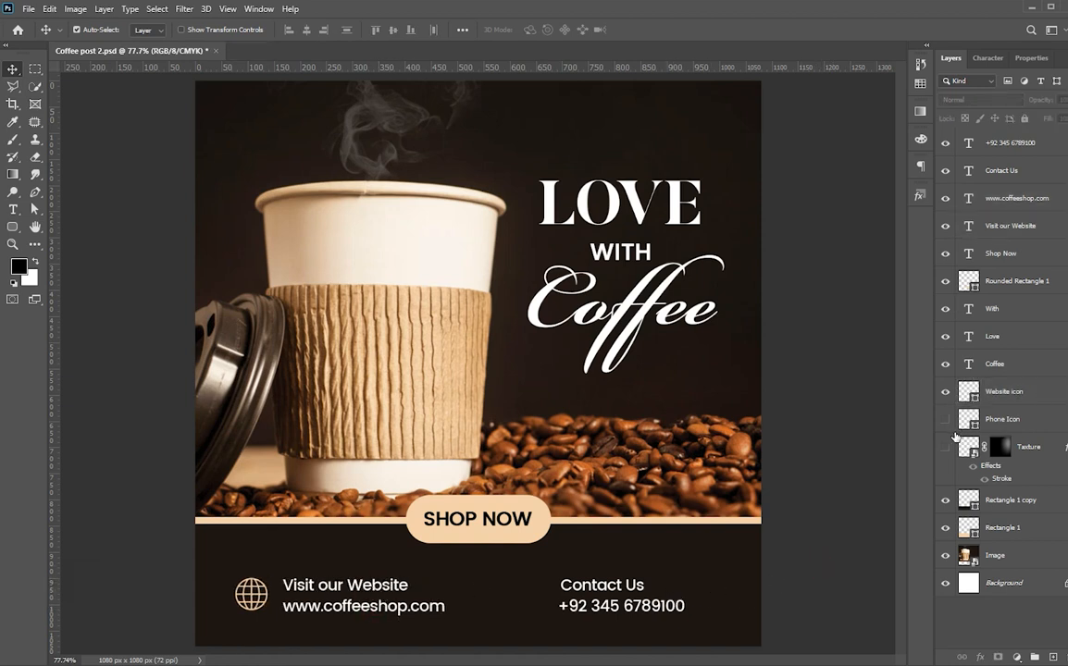
{"action": "left_click", "coordinate": [1018, 421]}
{"action": "key", "text": "ctrl+t"}
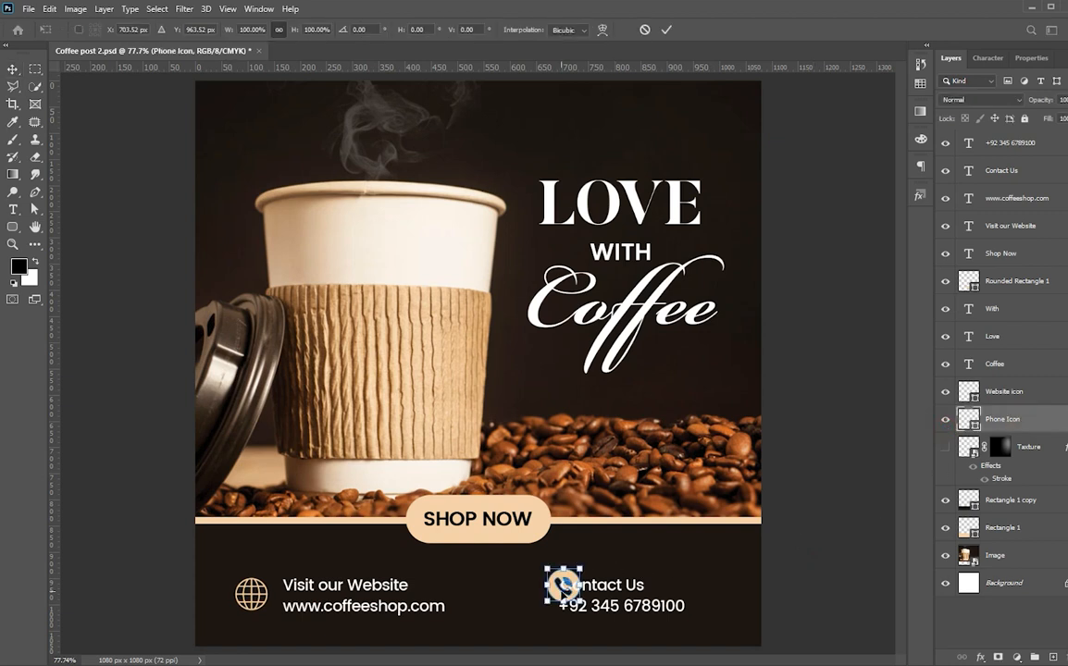
{"action": "left_click_drag", "start_coordinate": [567, 589], "coordinate": [539, 599]}
{"action": "key", "text": "Return"}
{"action": "scroll", "coordinate": [613, 644], "scroll_direction": "down", "scroll_amount": 4}
{"action": "scroll", "coordinate": [552, 642], "scroll_direction": "up", "scroll_amount": 1}
{"action": "left_click_drag", "start_coordinate": [596, 523], "coordinate": [602, 544]}
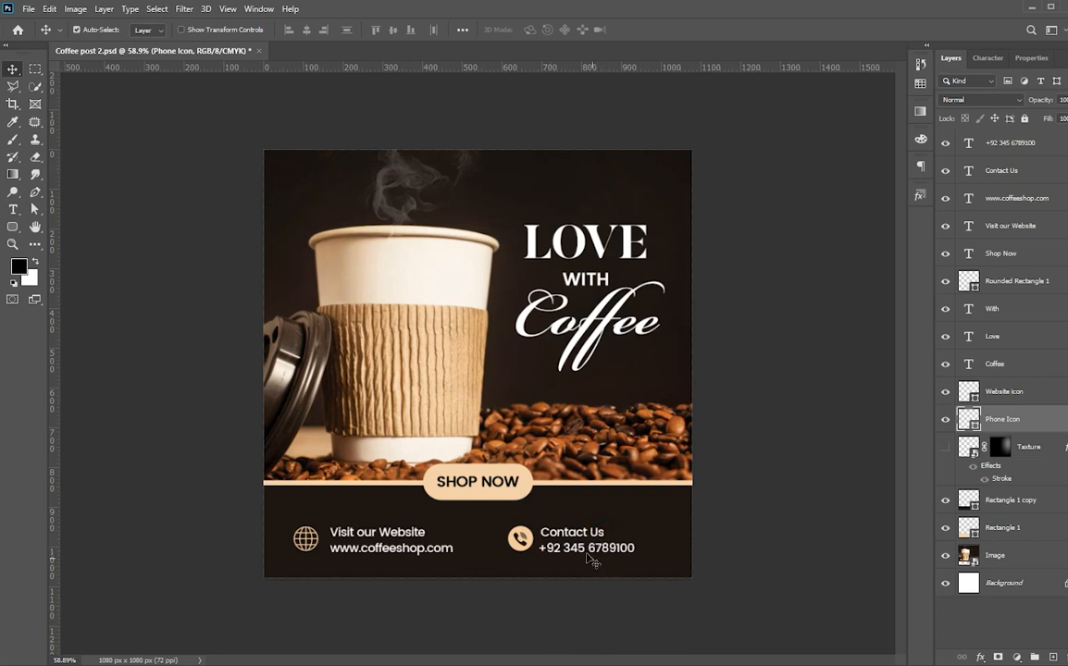
Nudge both website text lines slightly left.
{"action": "left_click", "coordinate": [401, 549]}
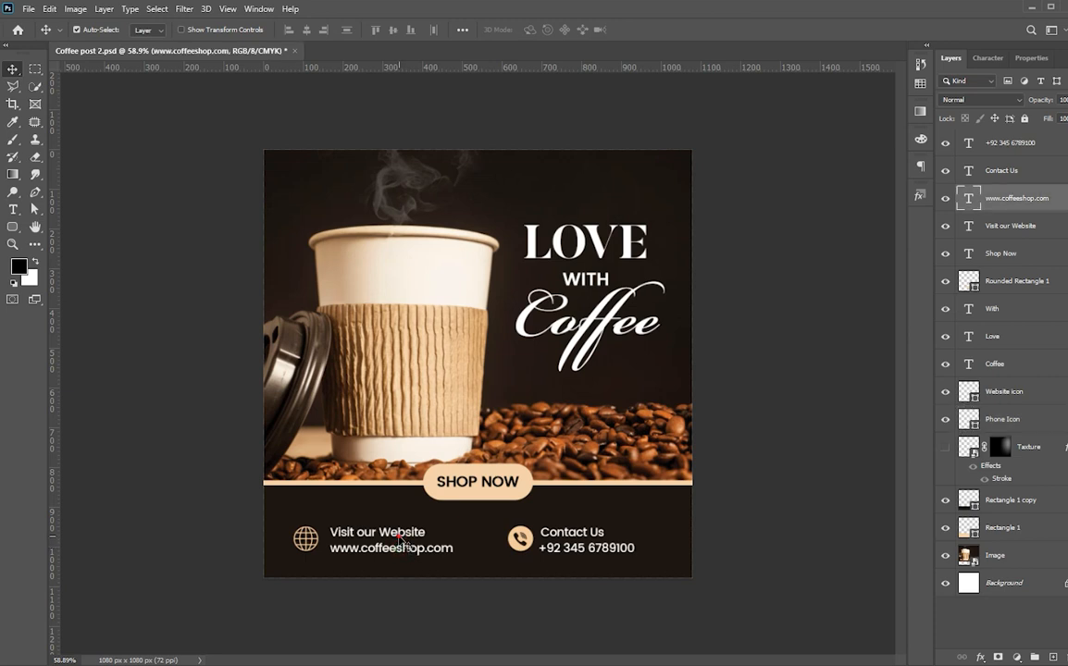
{"action": "left_click", "coordinate": [404, 546], "text": "shift"}
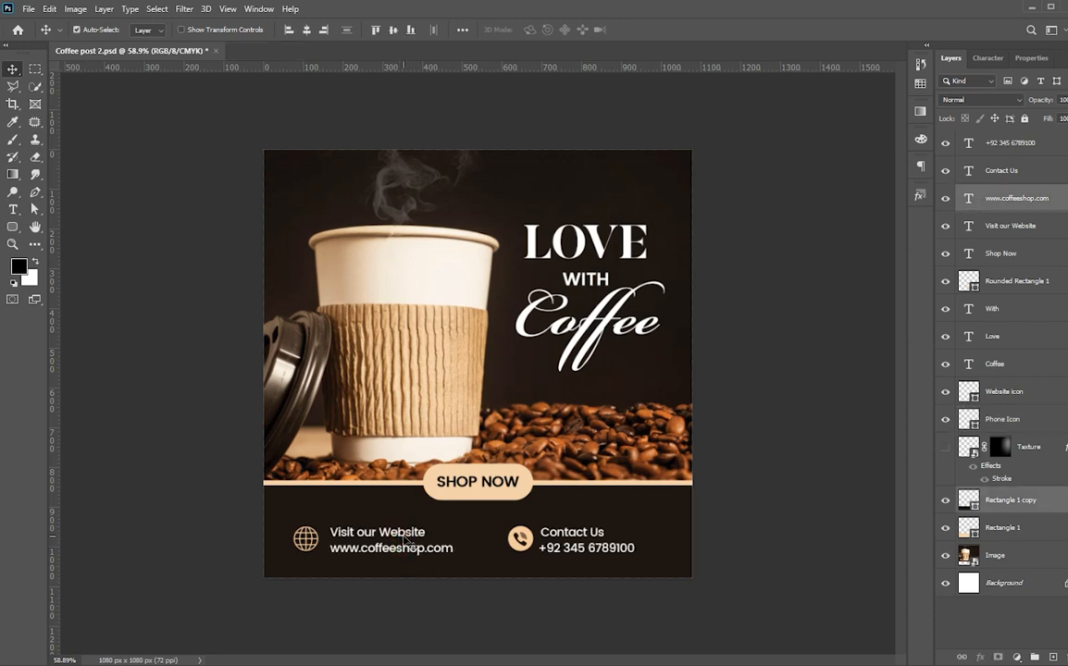
{"action": "left_click", "coordinate": [393, 546]}
{"action": "left_click", "coordinate": [389, 535], "text": "shift"}
{"action": "key", "text": "Left"}
{"action": "key", "text": "Left"}
{"action": "key", "text": "Left"}
{"action": "key", "text": "Left"}
{"action": "key", "text": "Left"}
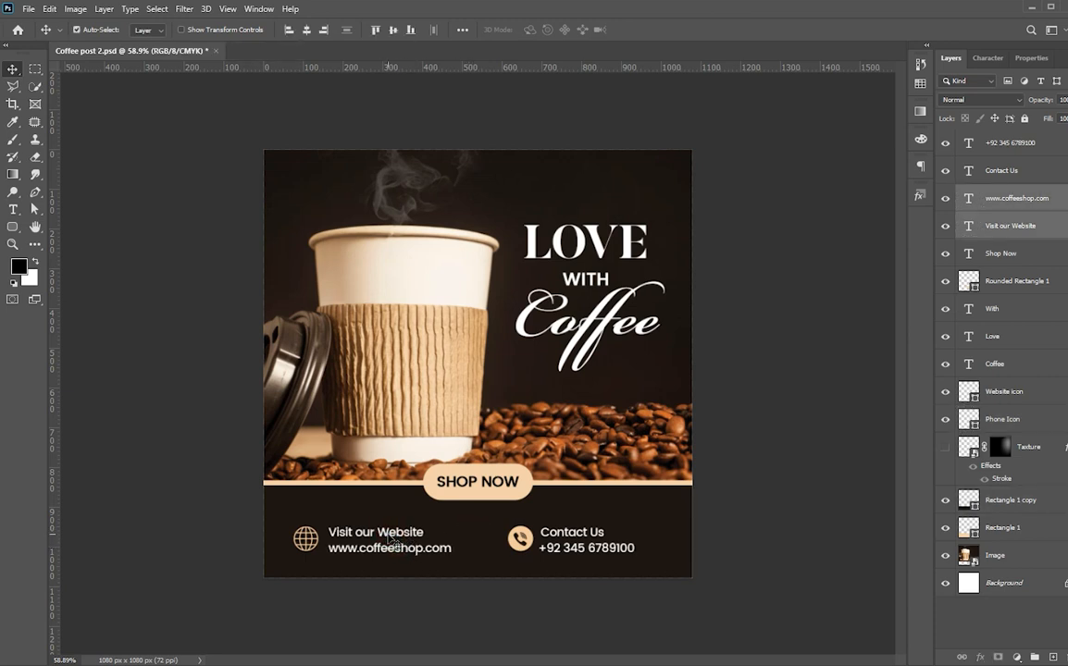
Group the icons, website and contact lines as Group 1 and centre it horizontally.
{"action": "left_click", "coordinate": [509, 538], "text": "shift"}
{"action": "left_click", "coordinate": [568, 537], "text": "shift"}
{"action": "left_click", "coordinate": [570, 548], "text": "shift"}
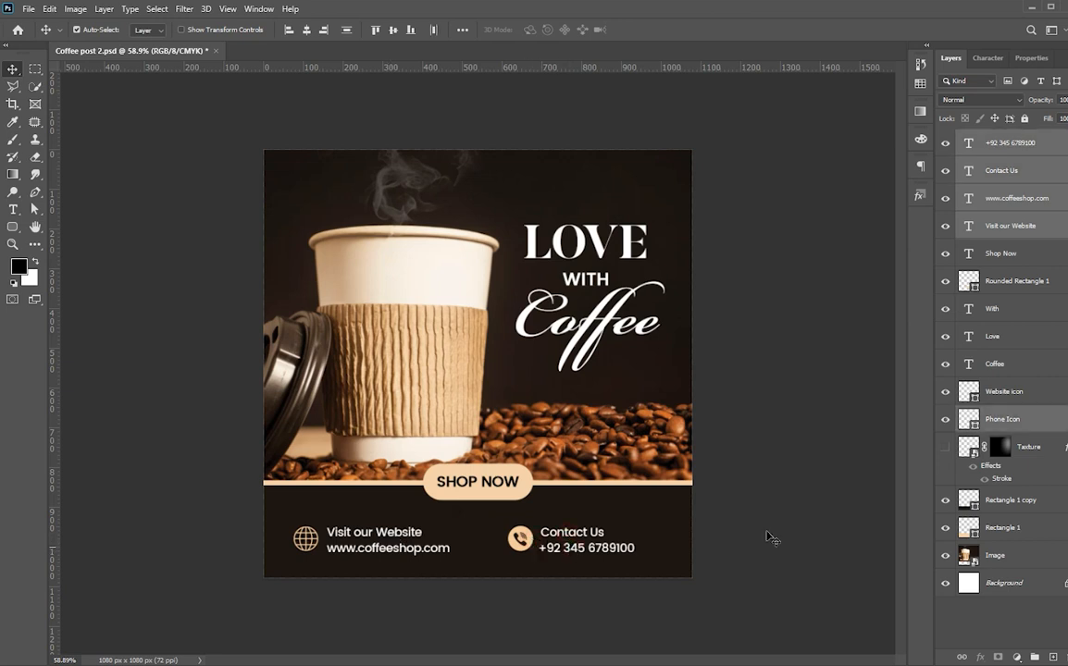
{"action": "left_click", "coordinate": [1055, 396], "text": "shift"}
{"action": "key", "text": "ctrl+g"}
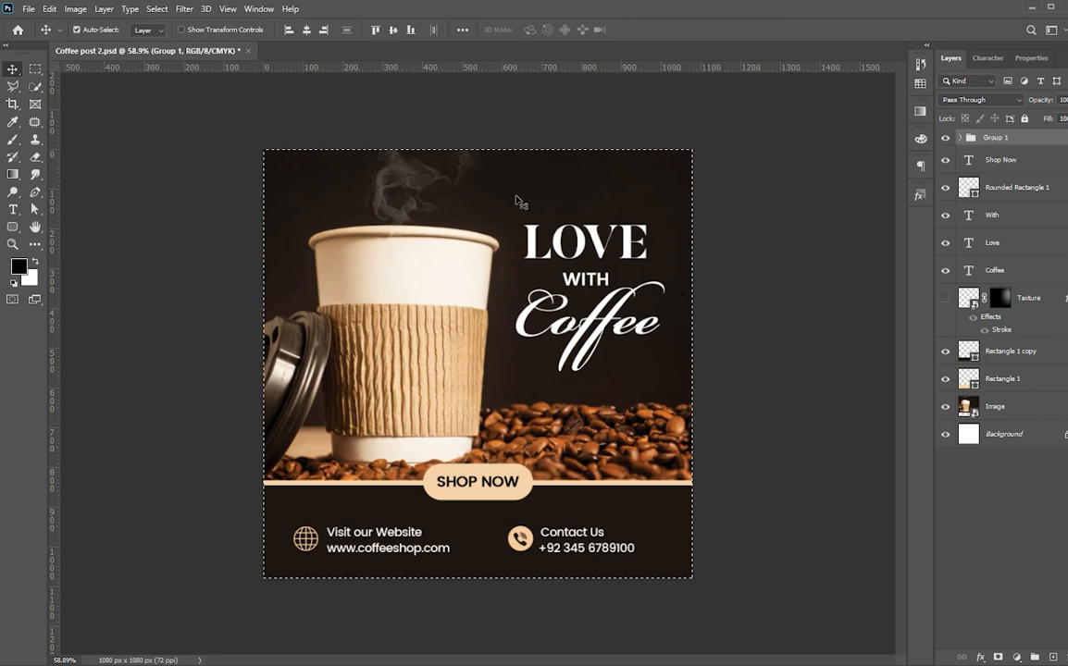
{"action": "left_click", "coordinate": [307, 33]}
{"action": "key", "text": "ctrl+d"}
{"action": "scroll", "coordinate": [677, 459], "scroll_direction": "down", "scroll_amount": 2}
{"action": "scroll", "coordinate": [676, 460], "scroll_direction": "up", "scroll_amount": 3}
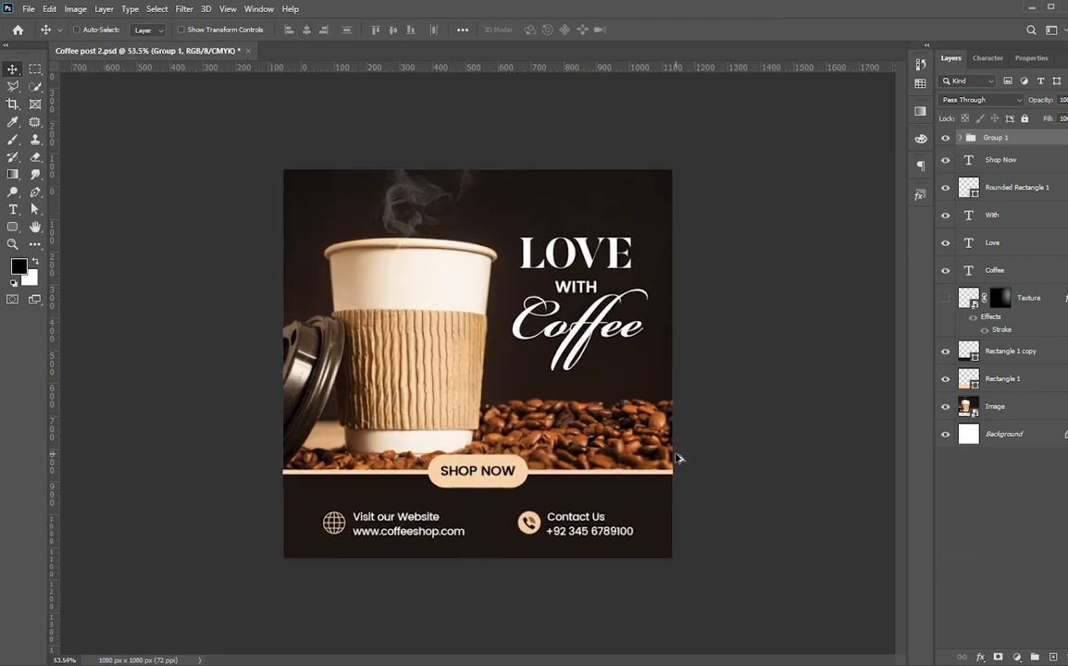
{"action": "left_click", "coordinate": [820, 379]}
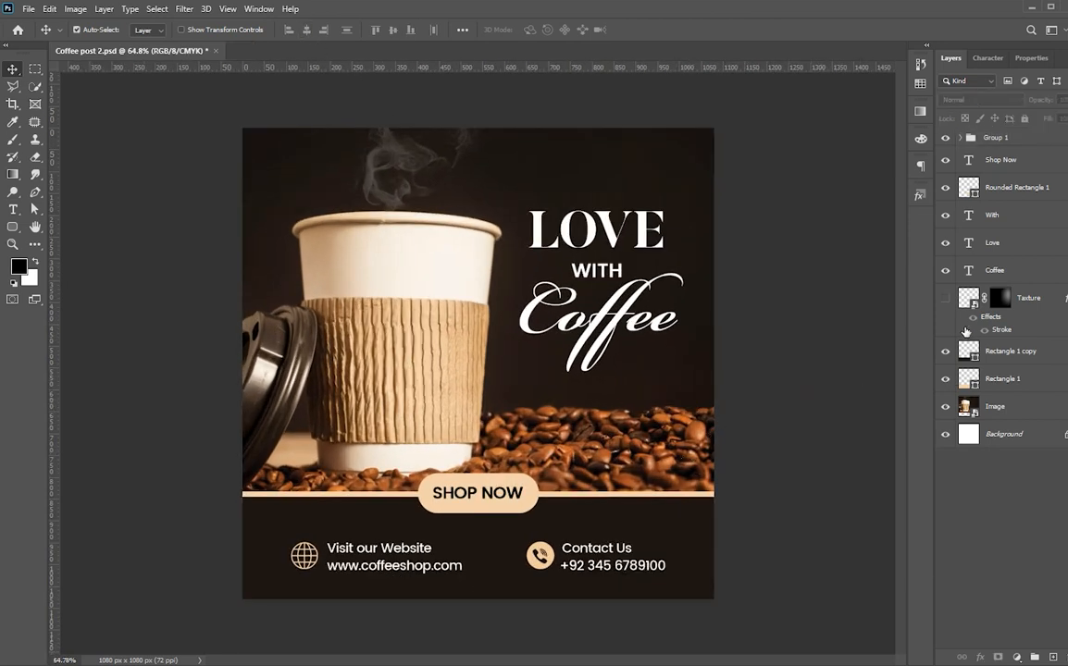
{"action": "left_click", "coordinate": [1020, 300]}
Show the COFFEE texture at lowered opacity and save Coffee post 2.psd.
{"action": "left_click", "coordinate": [945, 299]}
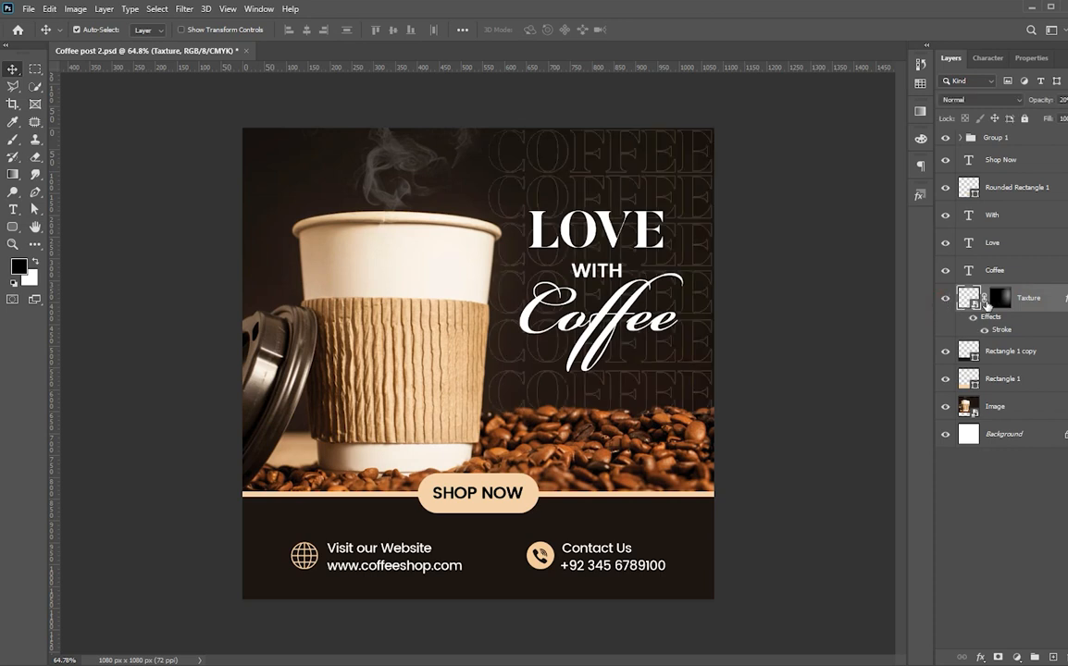
{"action": "left_click_drag", "start_coordinate": [1045, 103], "coordinate": [1040, 103]}
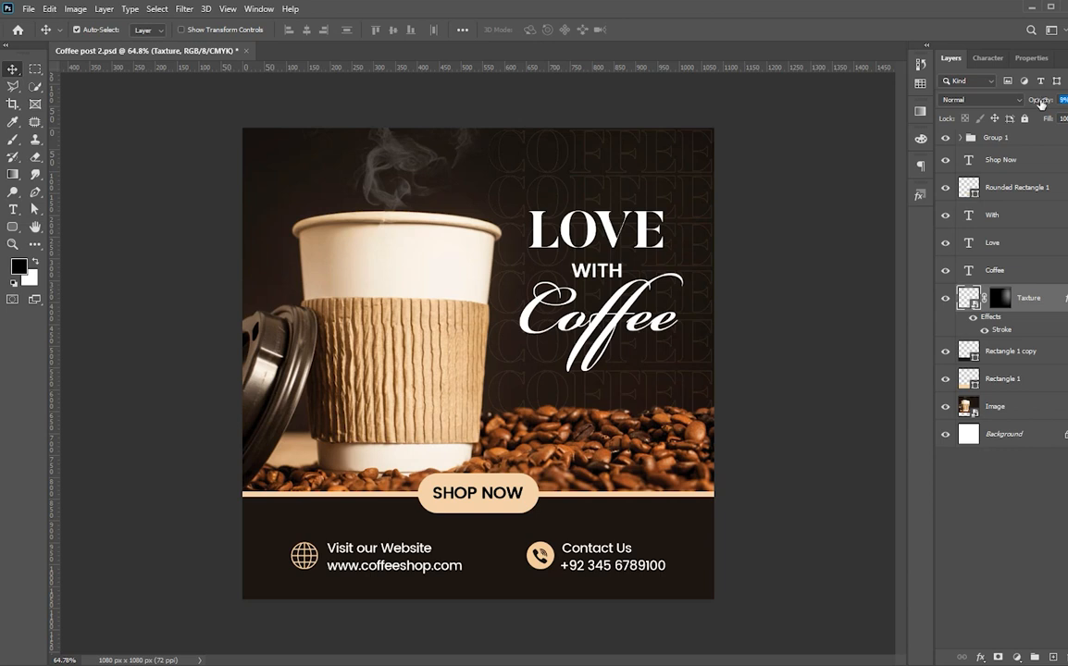
{"action": "left_click", "coordinate": [808, 484]}
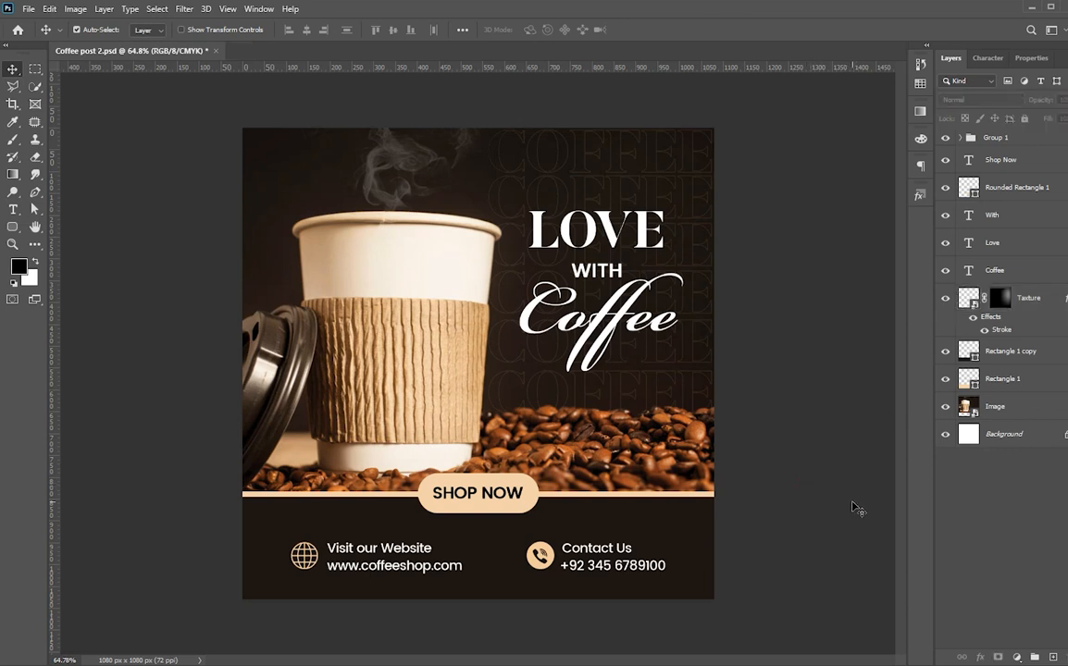
{"action": "key", "text": "ctrl+s"}
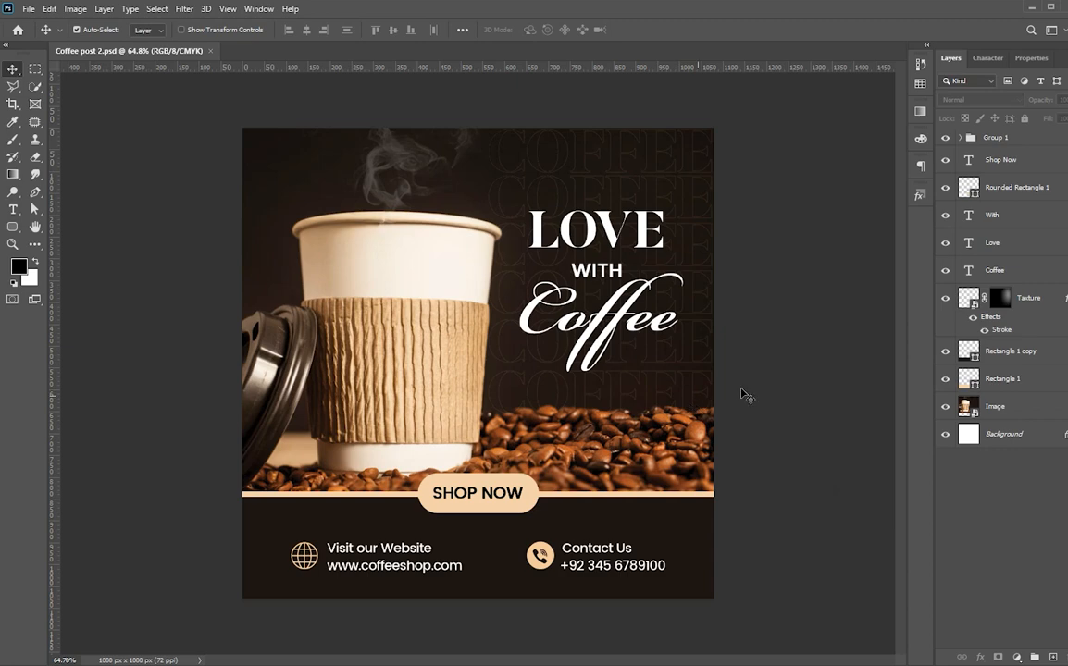